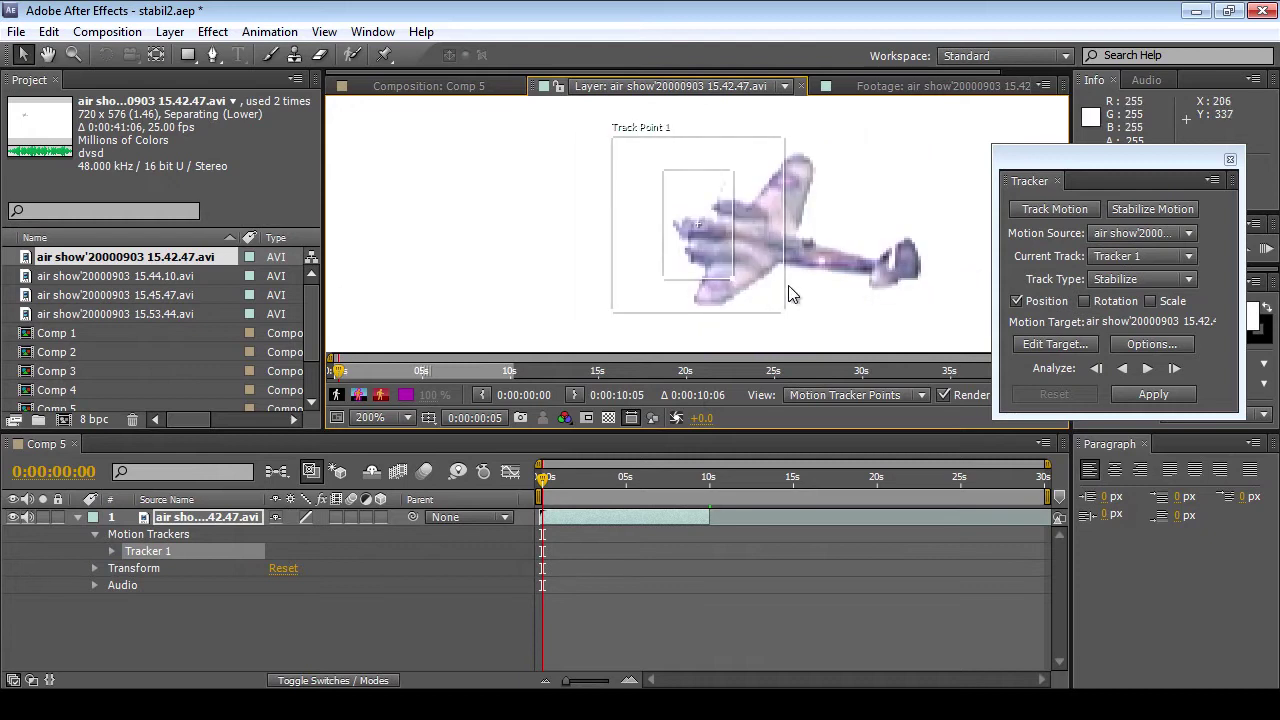
# Step: Try analyzing the plane's motion forward from the first frame with the small search region, and reset the tracking data
pyautogui.press(',')
pyautogui.press(',')
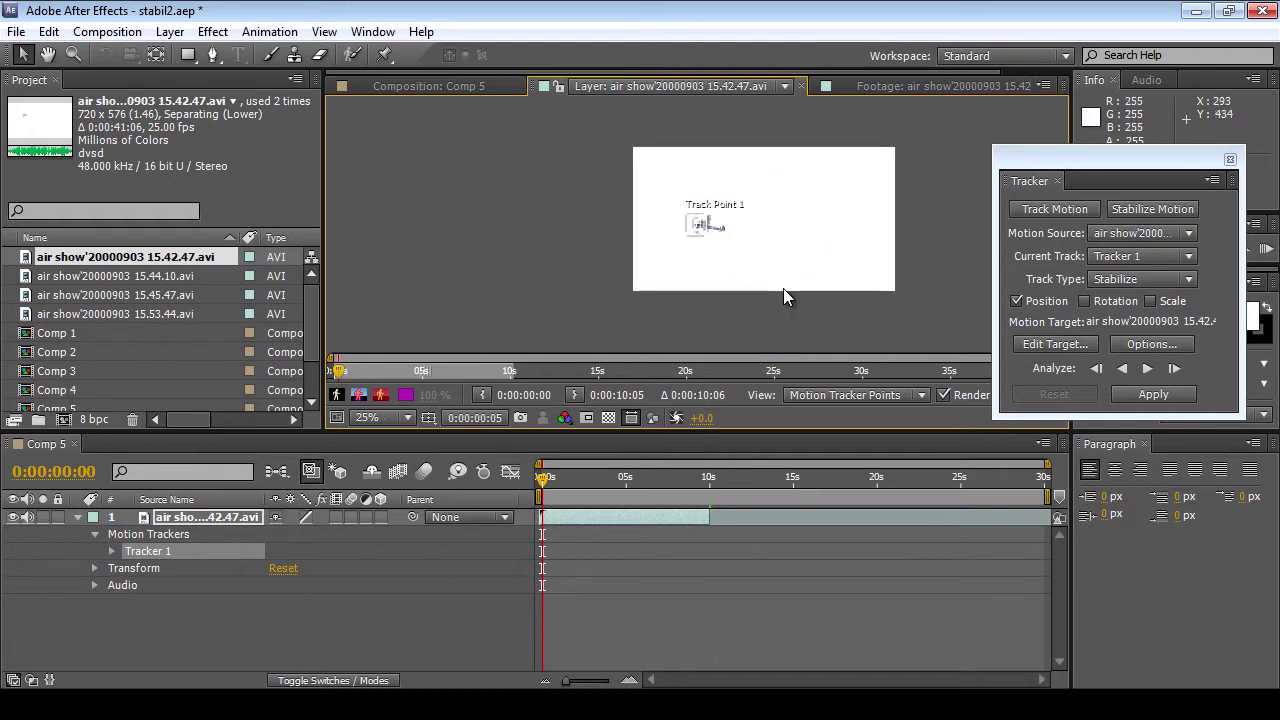
pyautogui.press('.')
pyautogui.click(1147, 368)
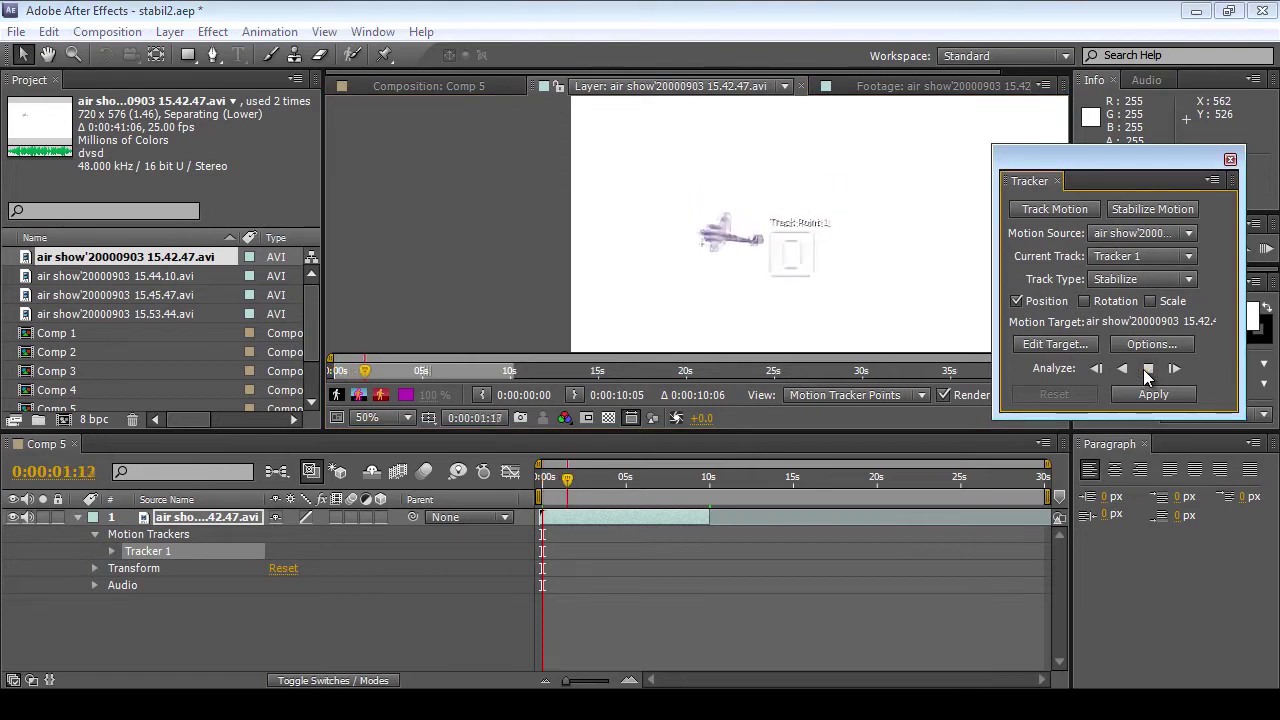
pyautogui.click(1147, 370)
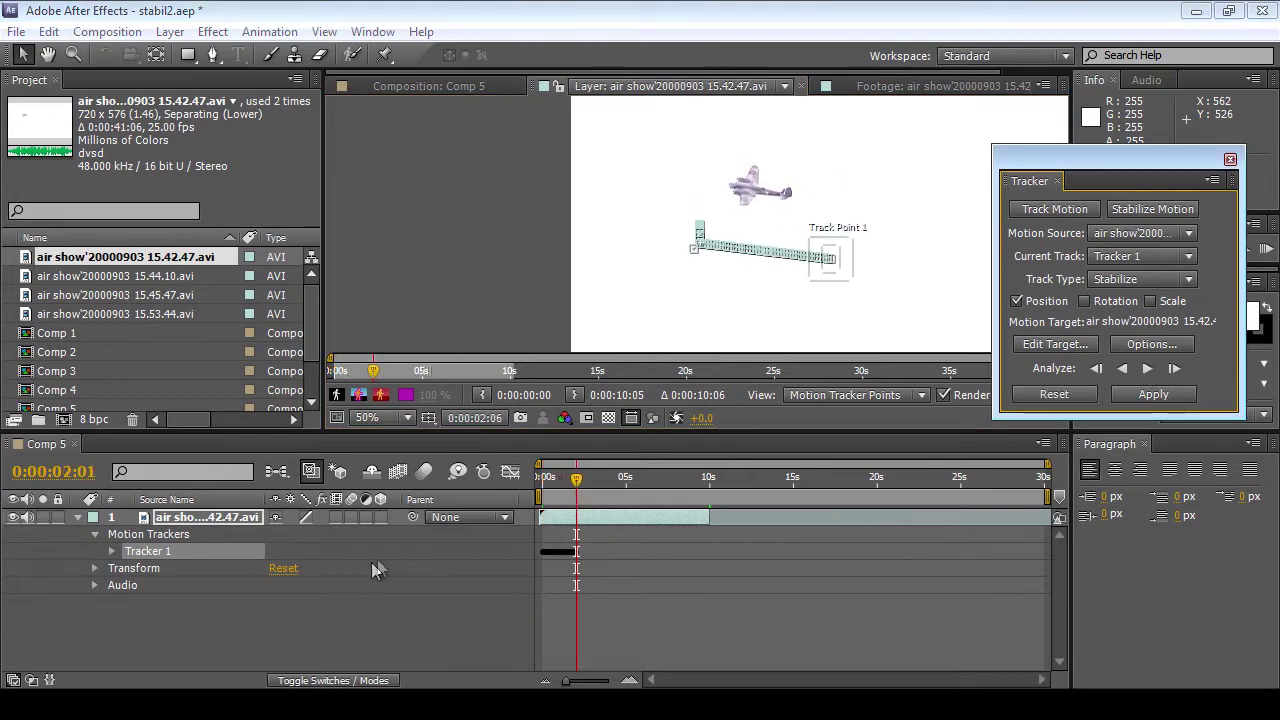
pyautogui.moveTo(578, 478); pyautogui.dragTo(543, 497)
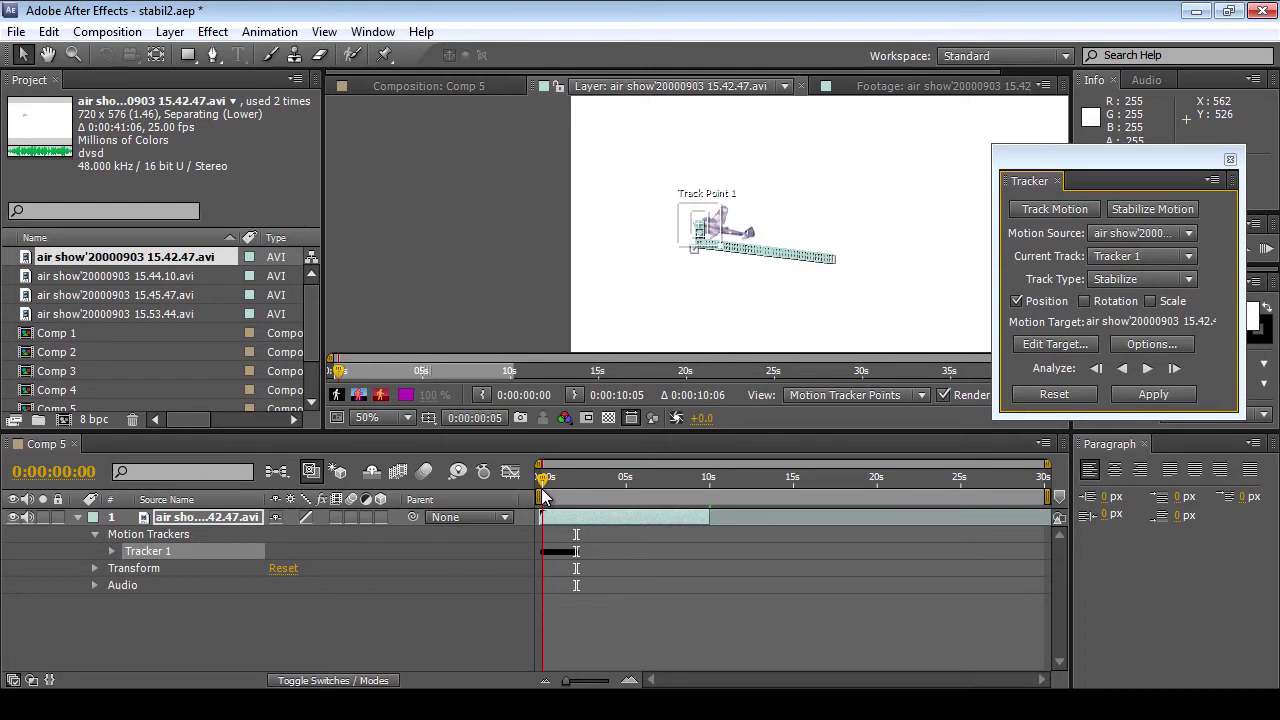
pyautogui.click(1024, 391)
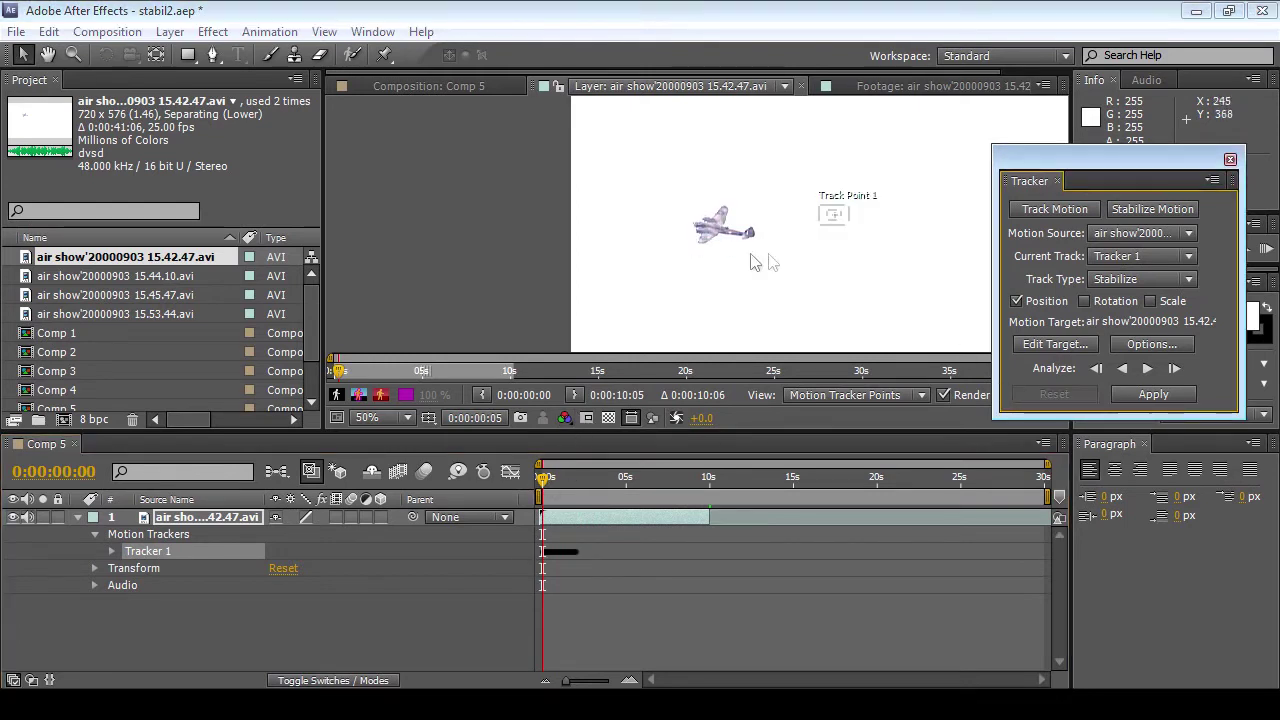
# Step: Move Track Point 1 onto the plane's nose at the first frame and check how far the plane shifts over the following frames
pyautogui.moveTo(856, 237); pyautogui.dragTo(464, 285)
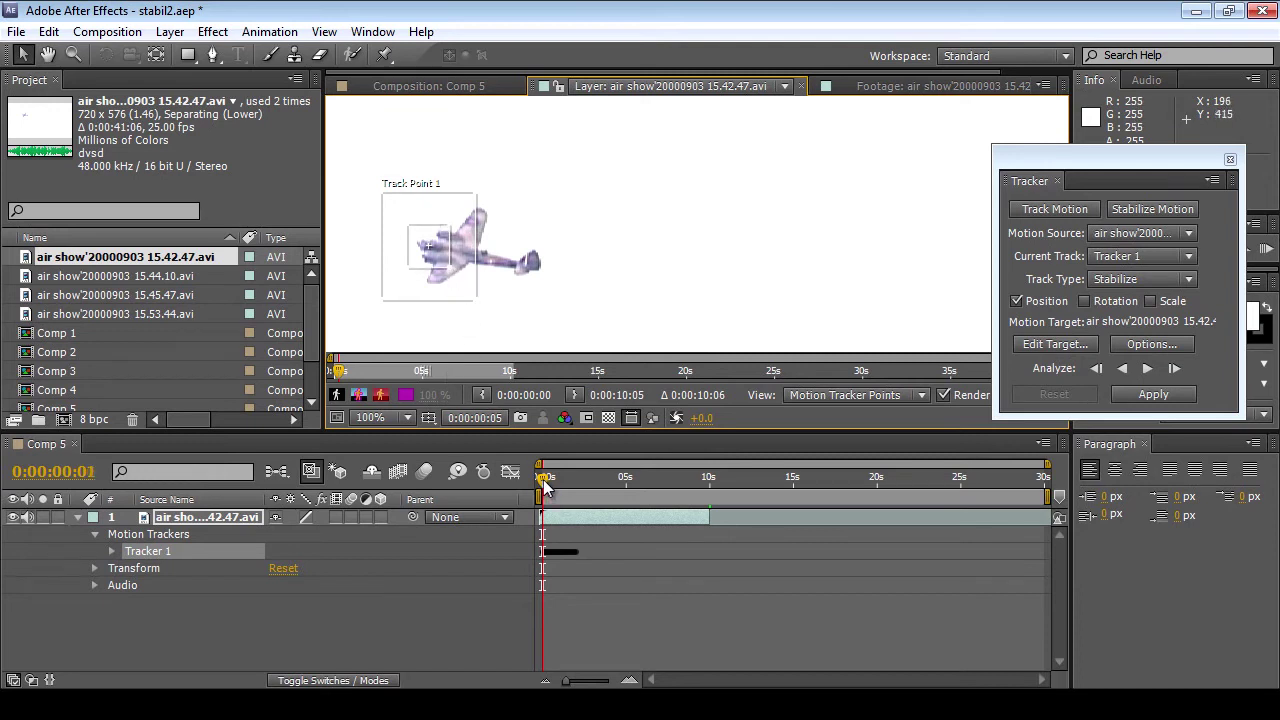
pyautogui.moveTo(543, 479); pyautogui.dragTo(547, 483)
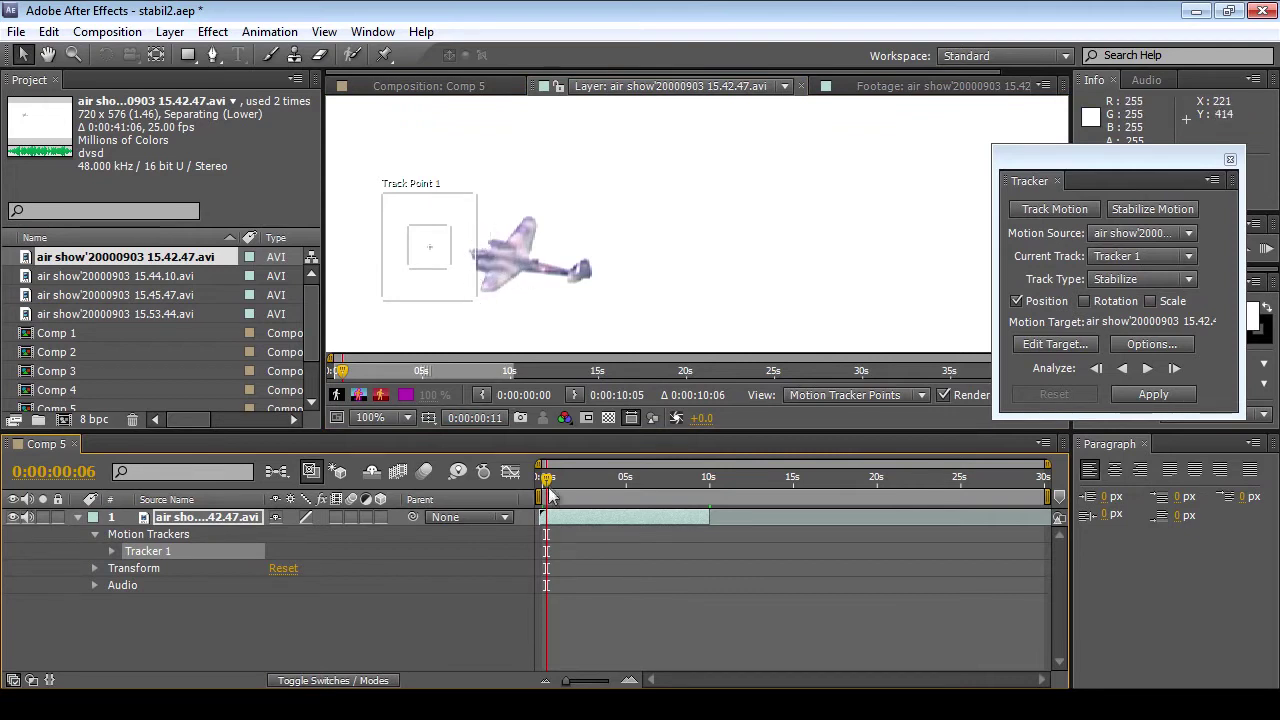
pyautogui.moveTo(547, 483); pyautogui.dragTo(540, 480)
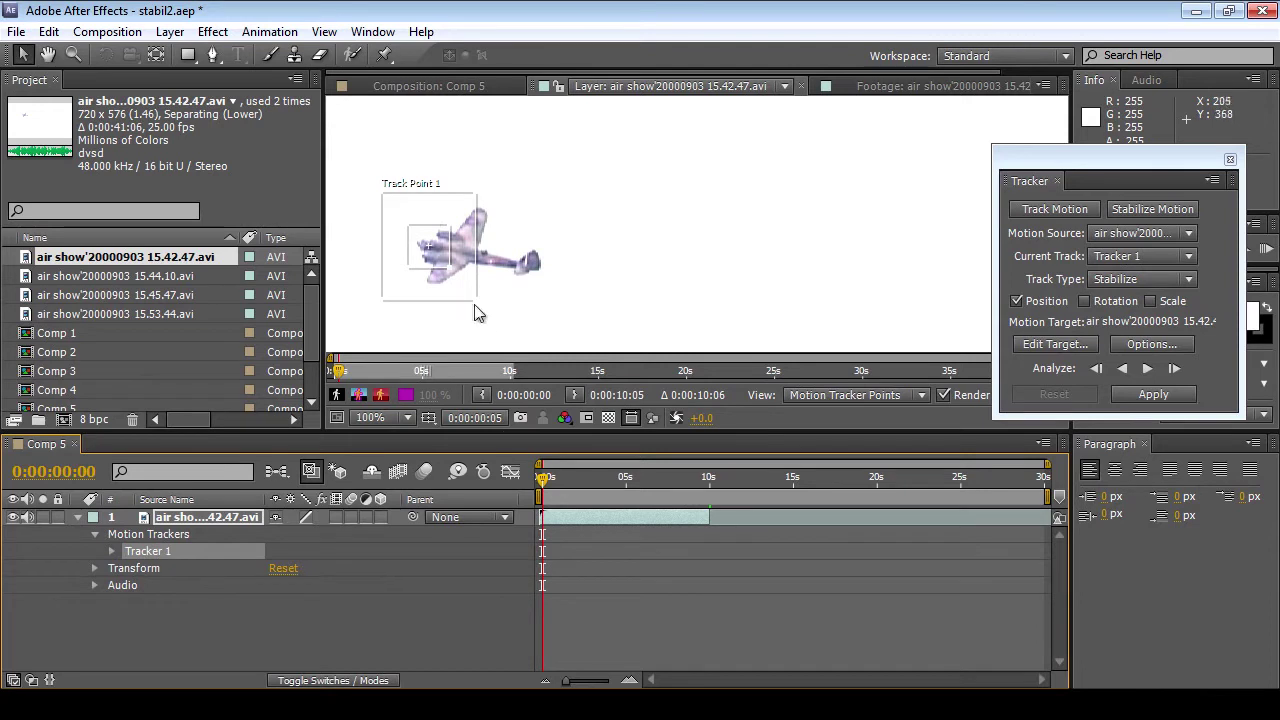
# Step: Enlarge the track point's search region well beyond the whole plane and analyze the motion forward from the first frame
pyautogui.moveTo(477, 311); pyautogui.dragTo(556, 246)
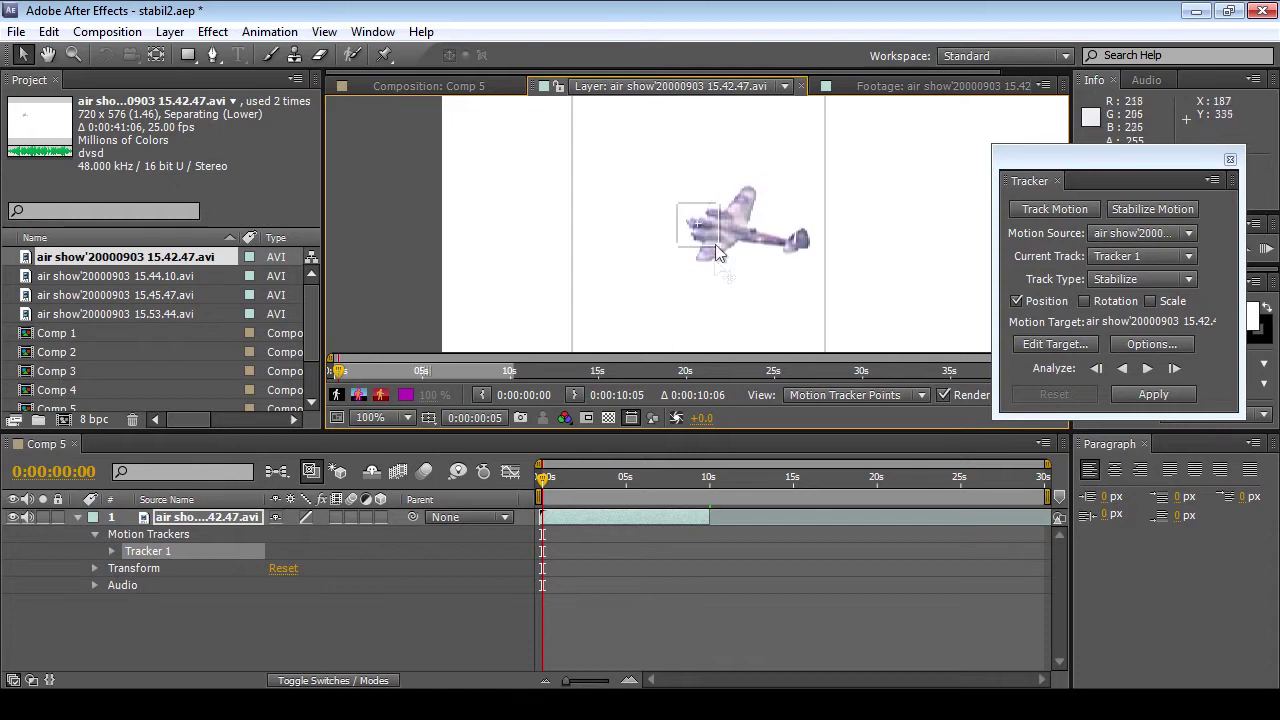
pyautogui.press(',')
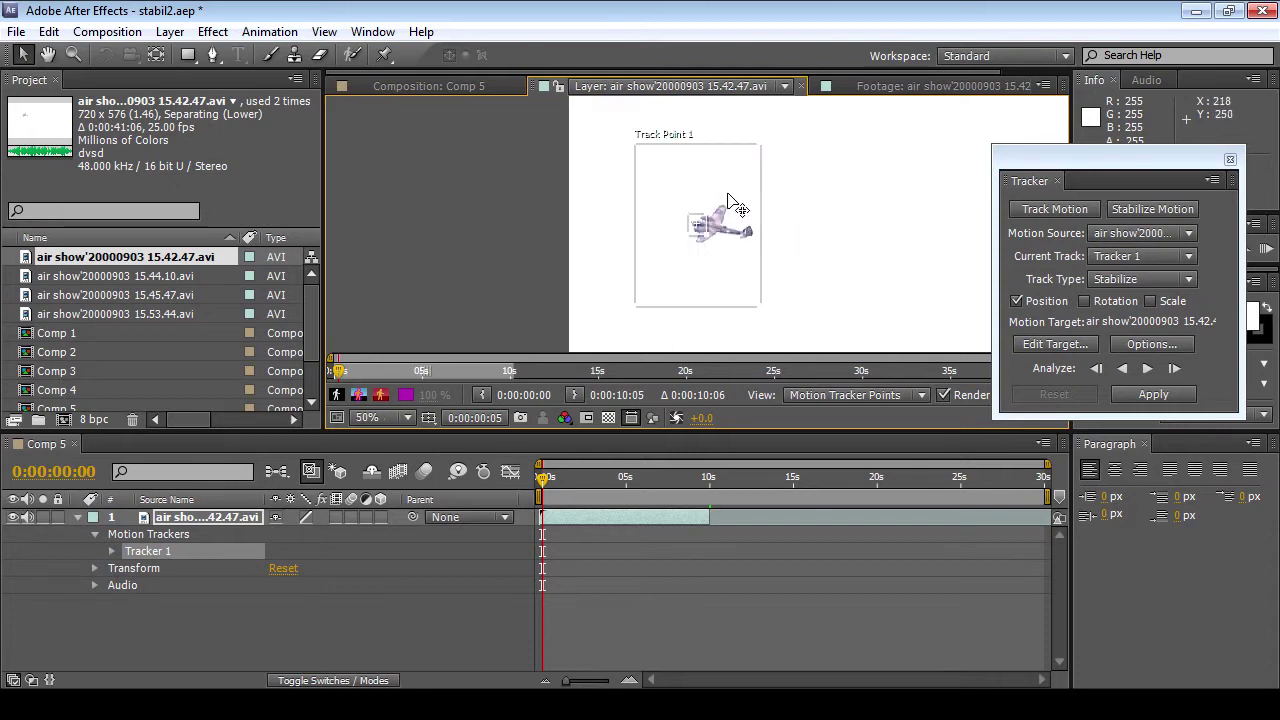
pyautogui.moveTo(760, 310)
pyautogui.mouseDown()
pyautogui.moveTo(789, 303)
pyautogui.moveTo(782, 311)
pyautogui.mouseUp()
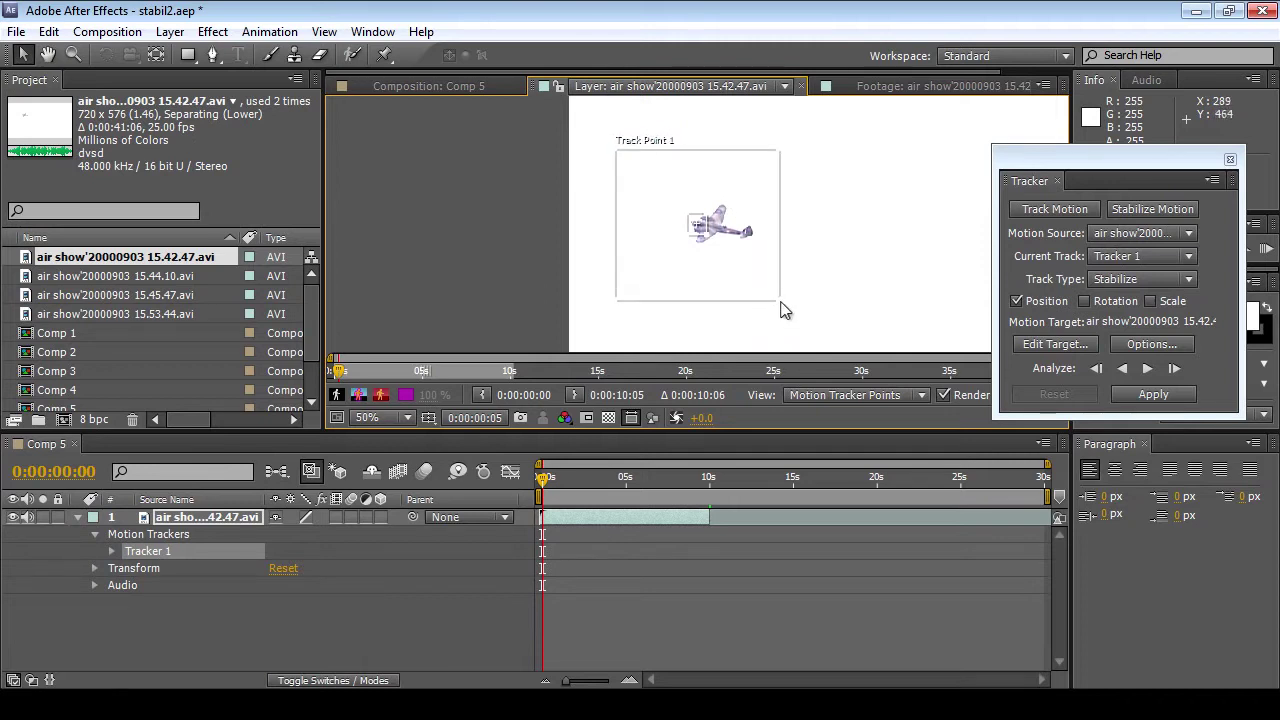
pyautogui.press(',')
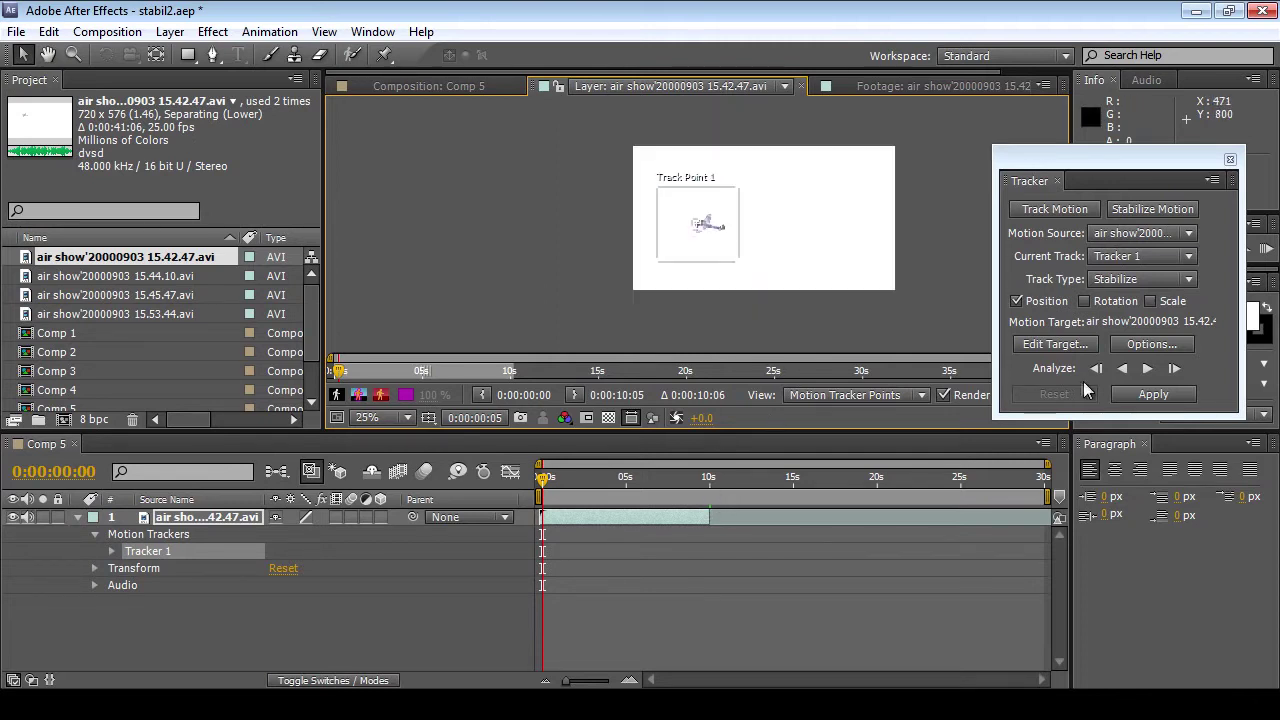
pyautogui.click(1146, 369)
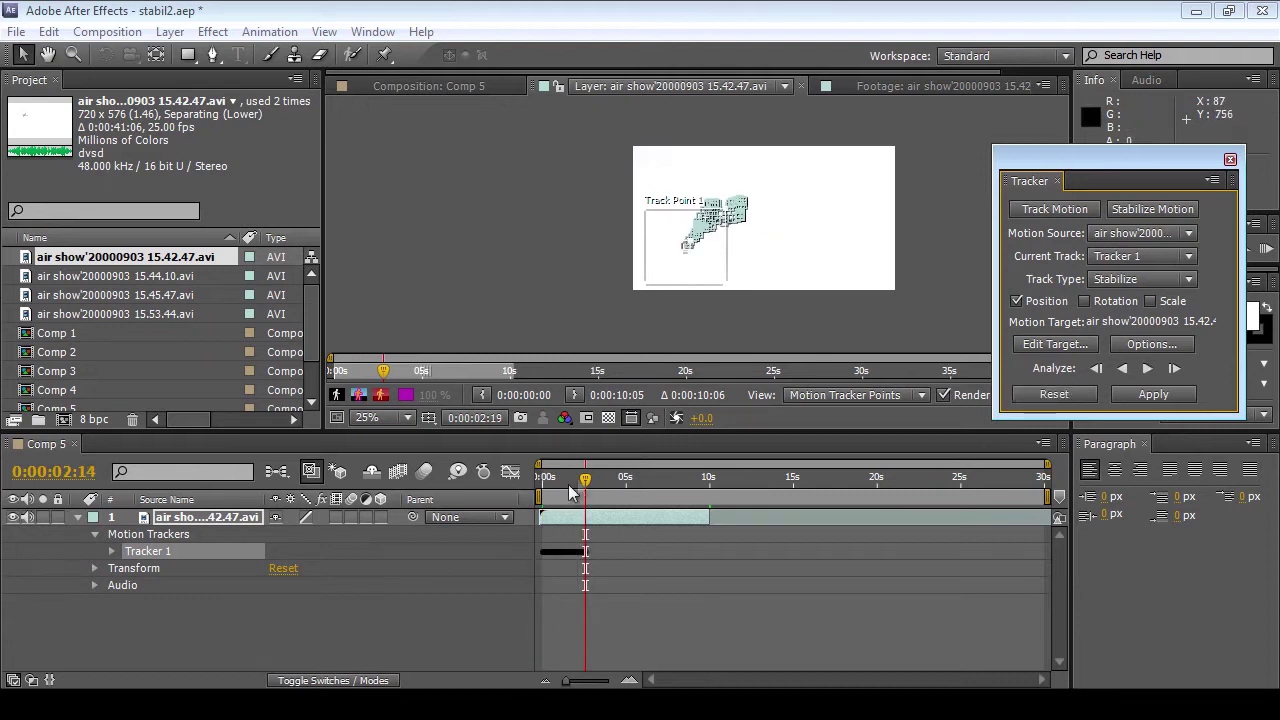
# Step: Correct the drifted track point back onto the plane's nose at 0:00:02:07 and continue the forward analysis from there
pyautogui.scroll(3, 680, 284)
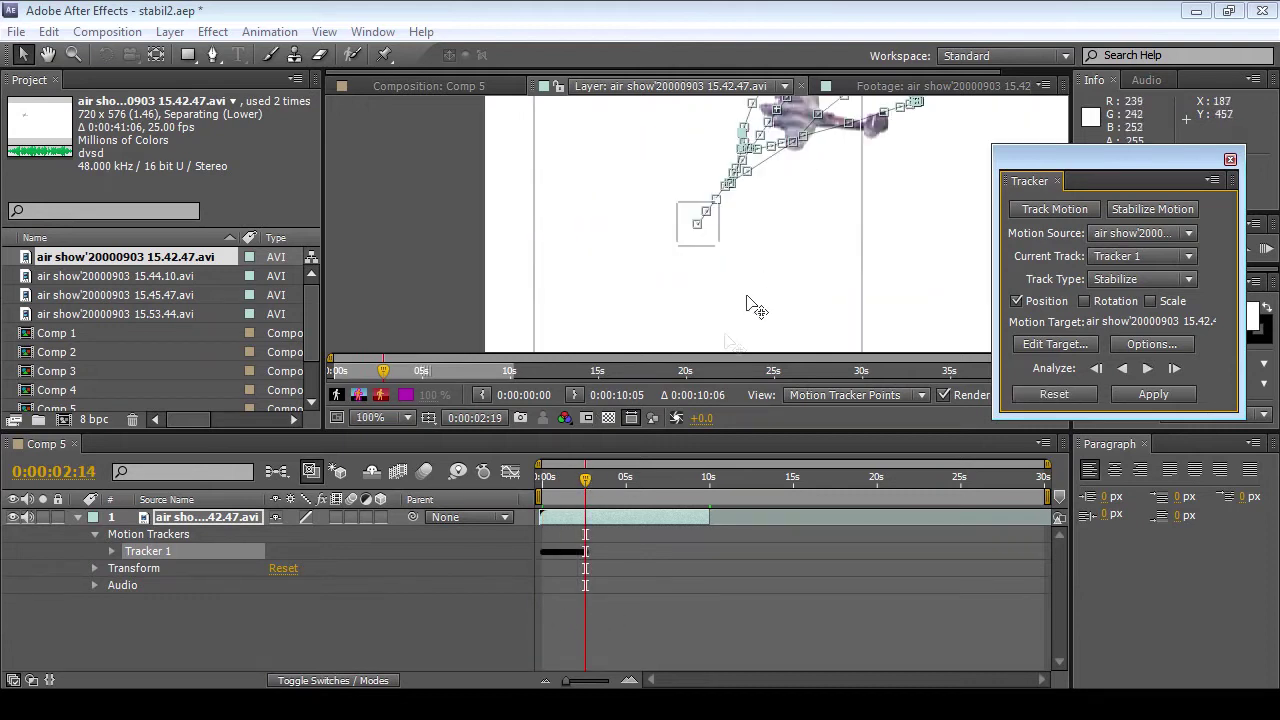
pyautogui.moveTo(587, 476); pyautogui.dragTo(581, 481)
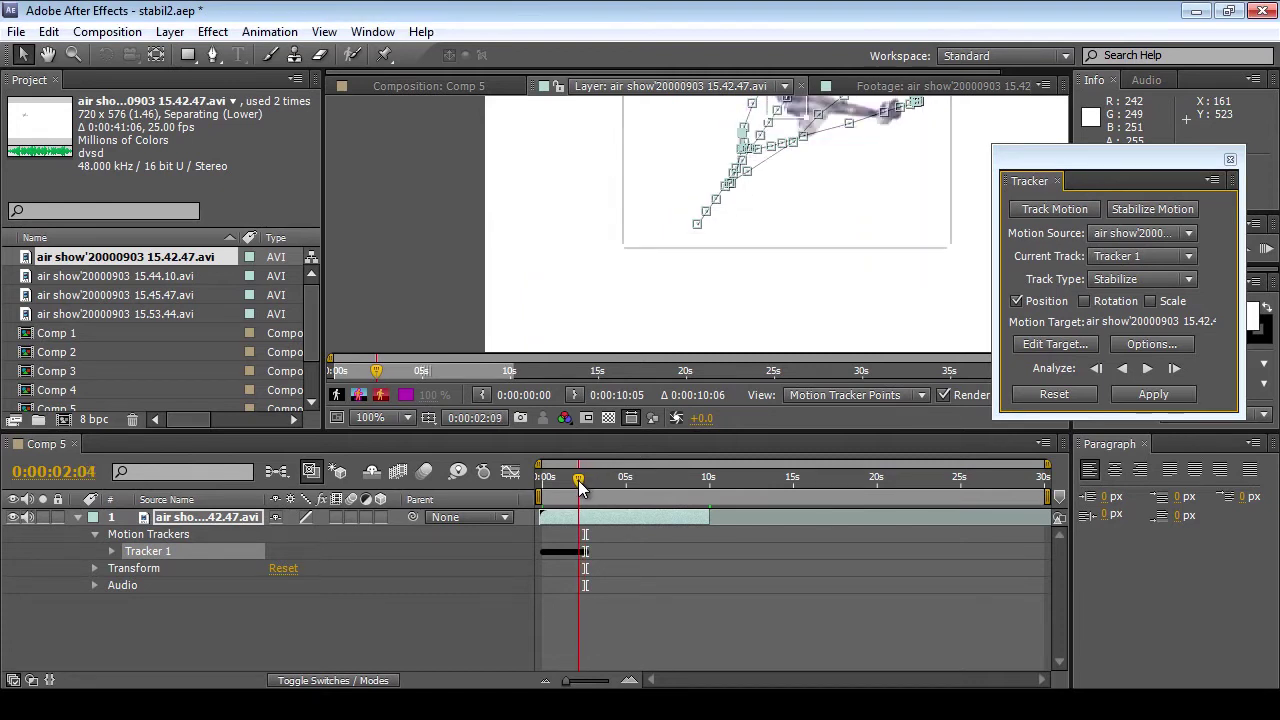
pyautogui.click(800, 277)
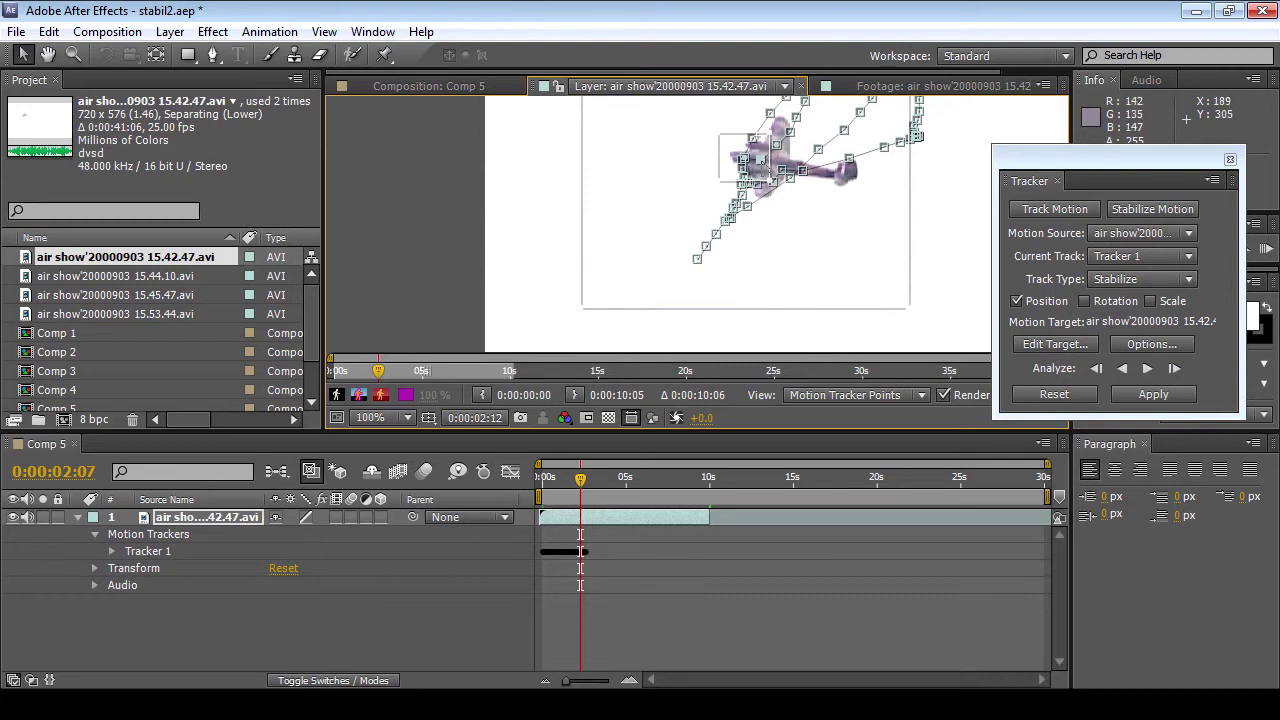
pyautogui.scroll(1, 752, 168)
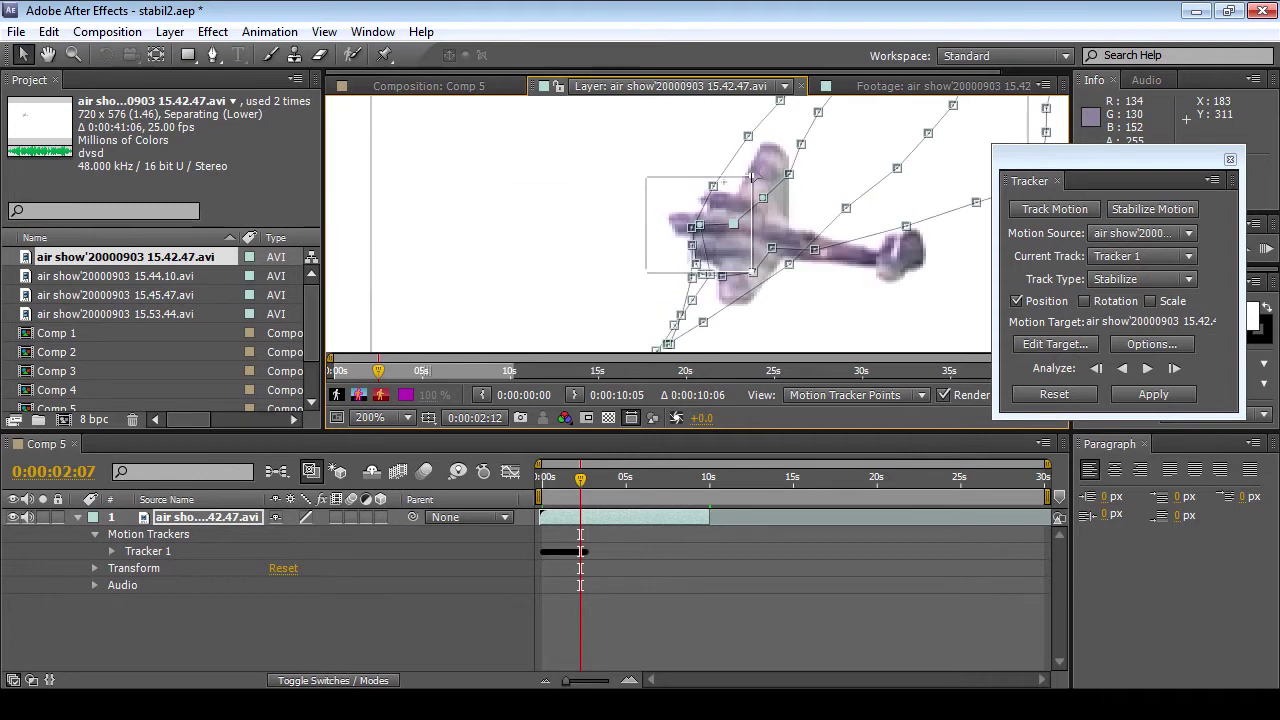
pyautogui.scroll(-1, 751, 178)
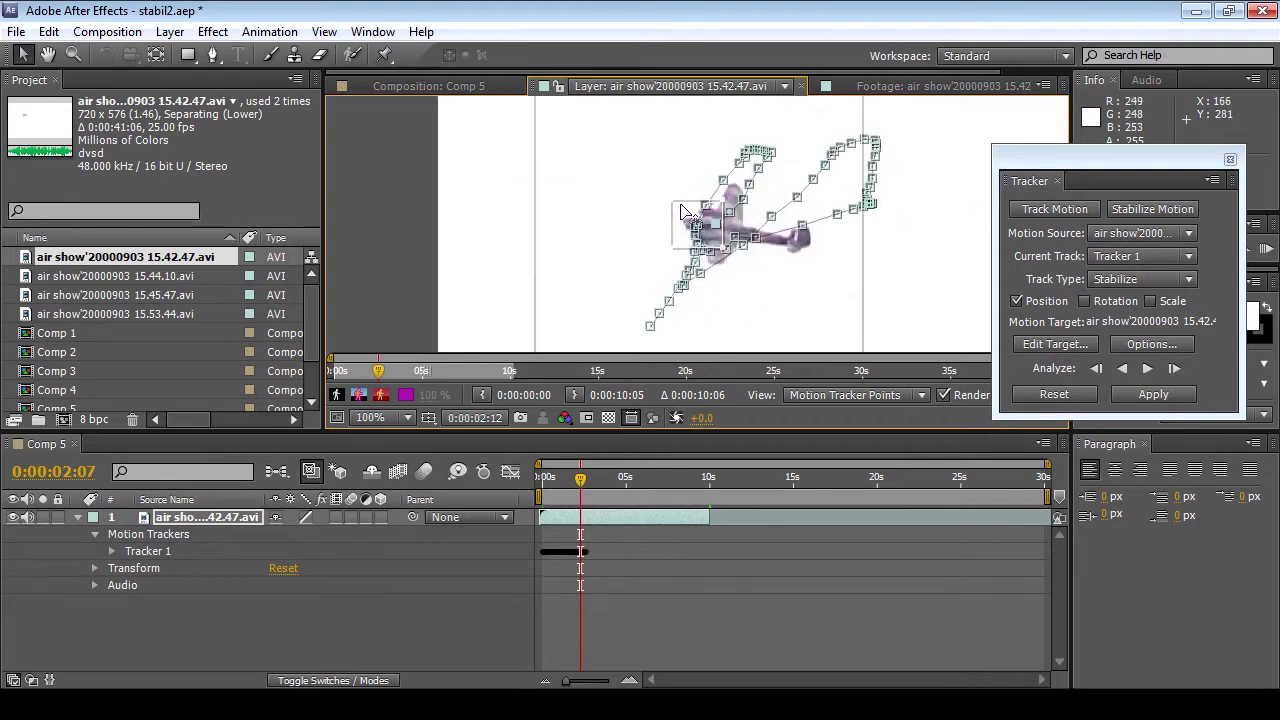
pyautogui.click(1147, 369)
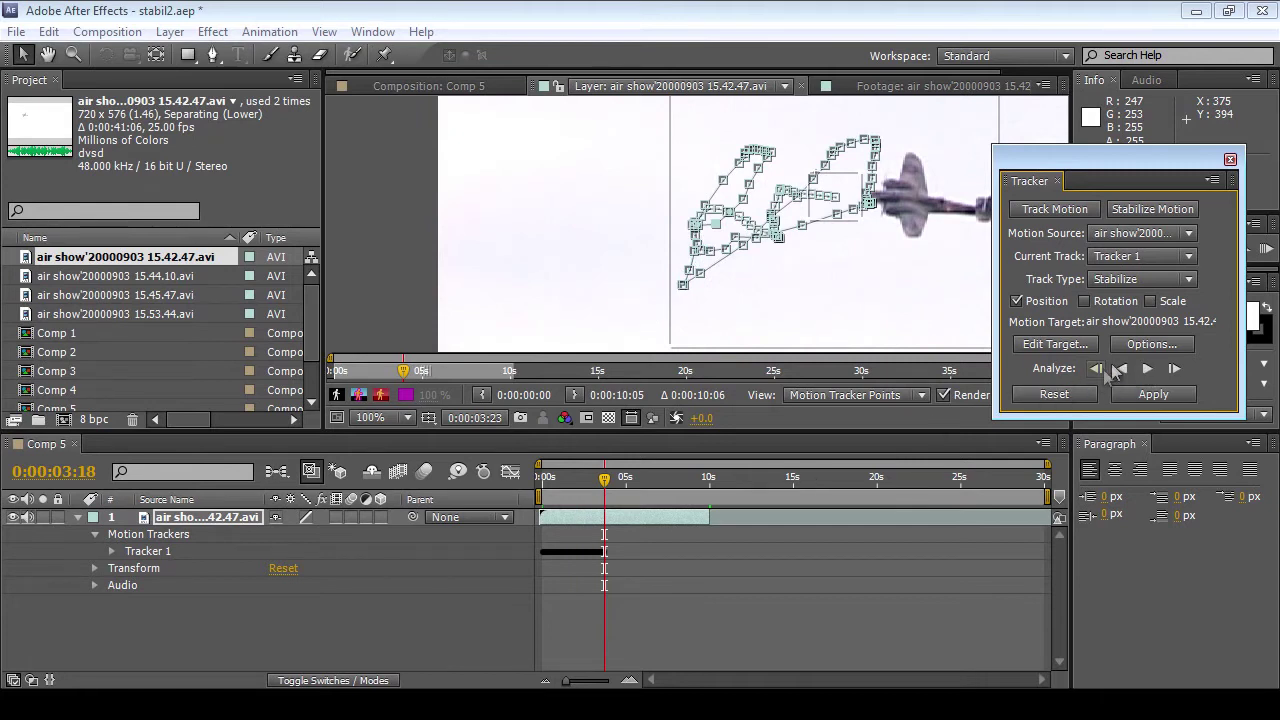
# Step: Realign the track point with the plane's nose at 0:00:03:16 and resume the forward analysis
pyautogui.click(1094, 370)
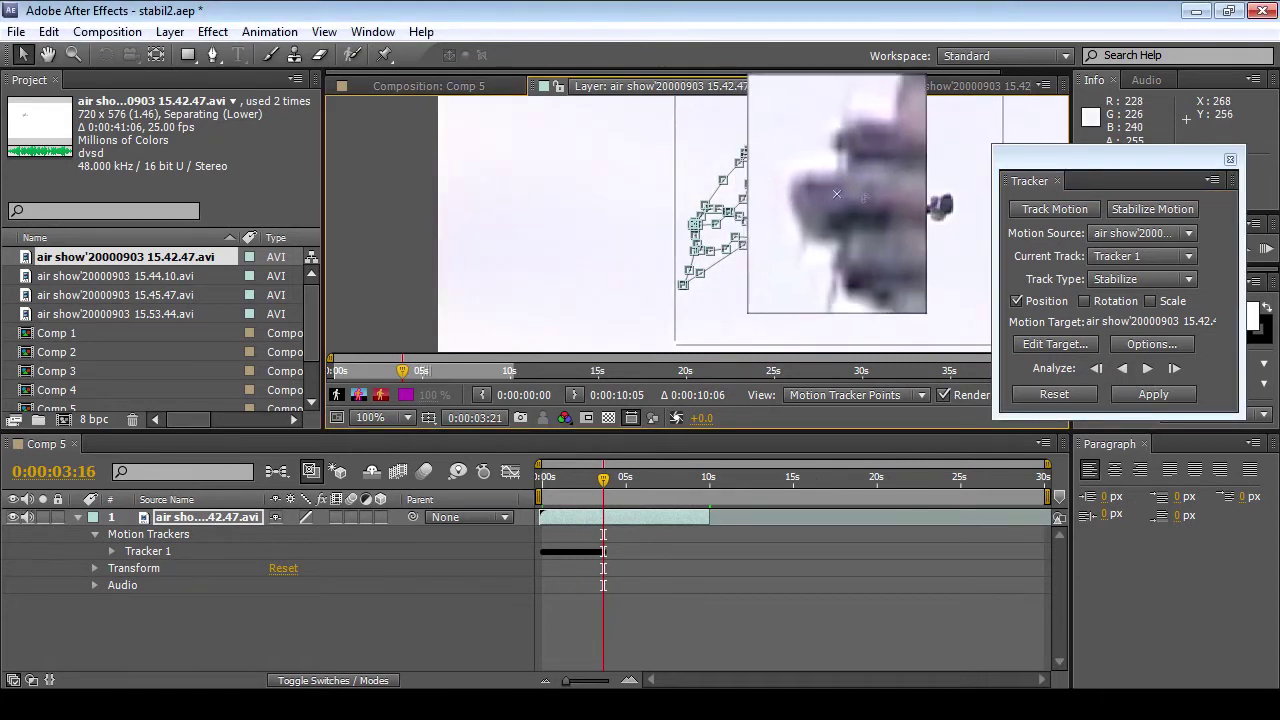
pyautogui.moveTo(864, 197)
pyautogui.mouseDown()
pyautogui.moveTo(838, 190)
pyautogui.moveTo(860, 190)
pyautogui.mouseUp()
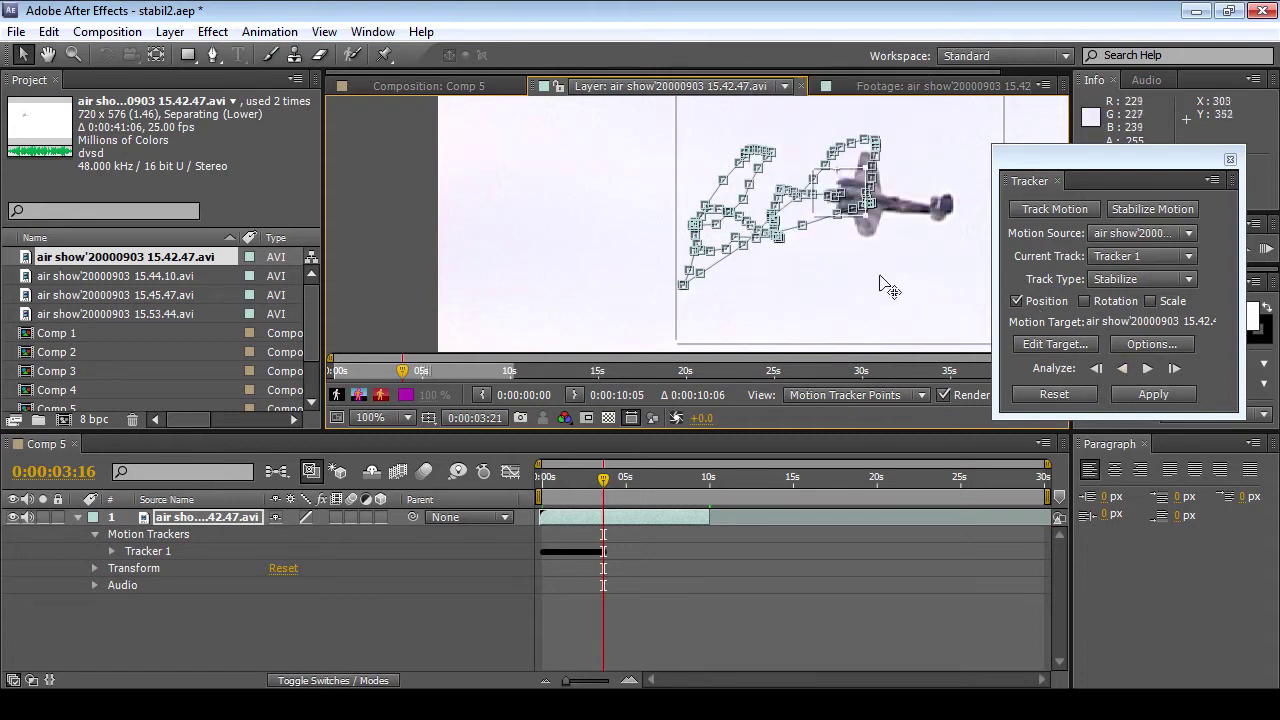
pyautogui.click(1147, 369)
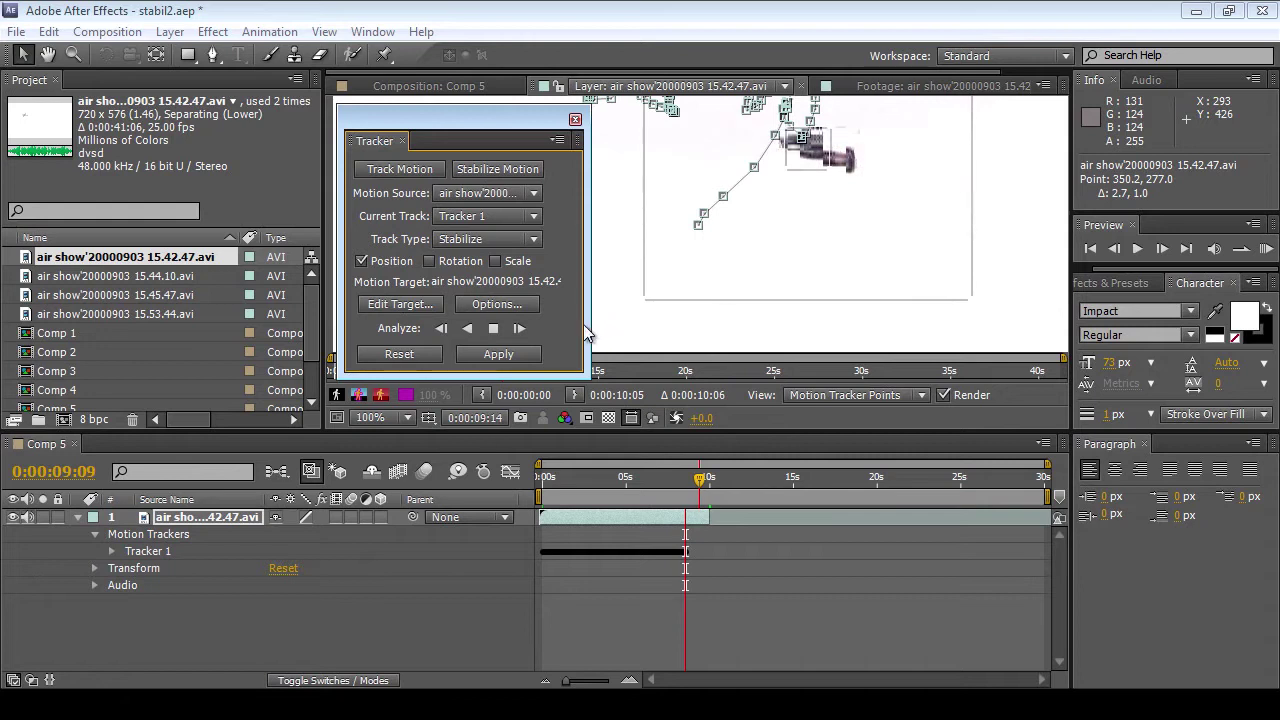
# Step: Stop the analysis near the end of the footage layer and apply the stabilization to the X and Y dimensions
pyautogui.click(493, 328)
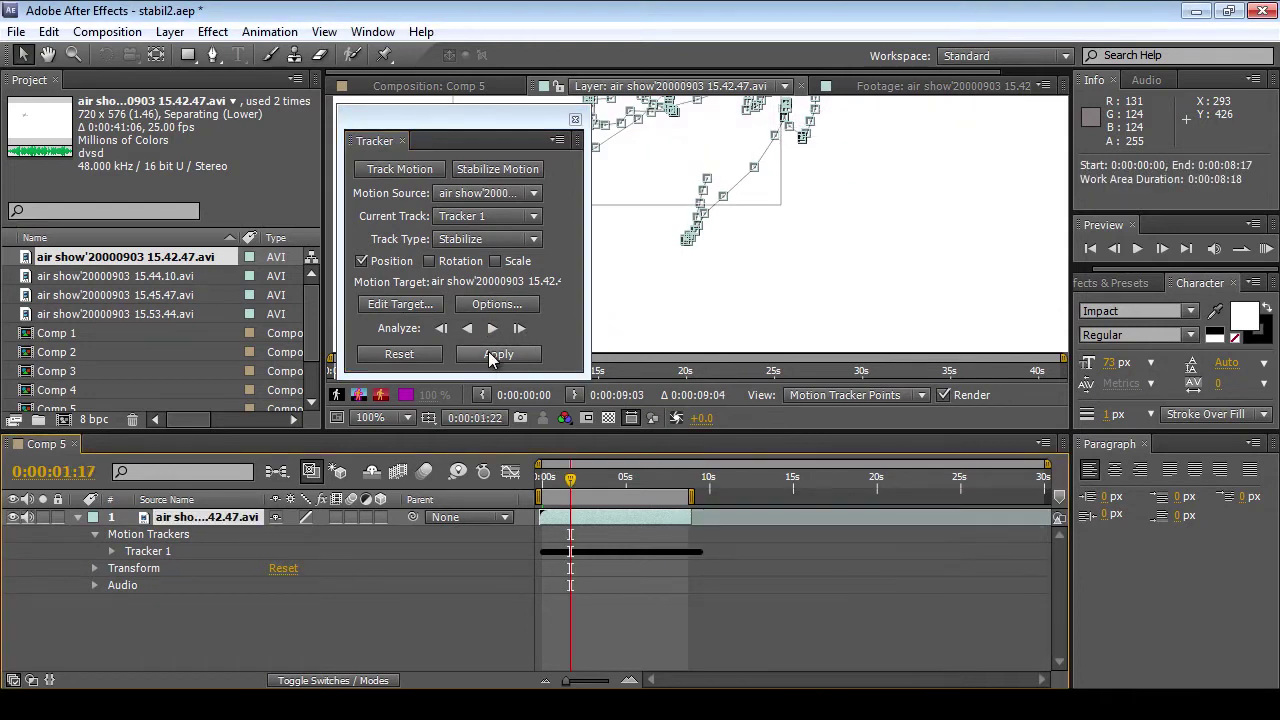
pyautogui.click(490, 355)
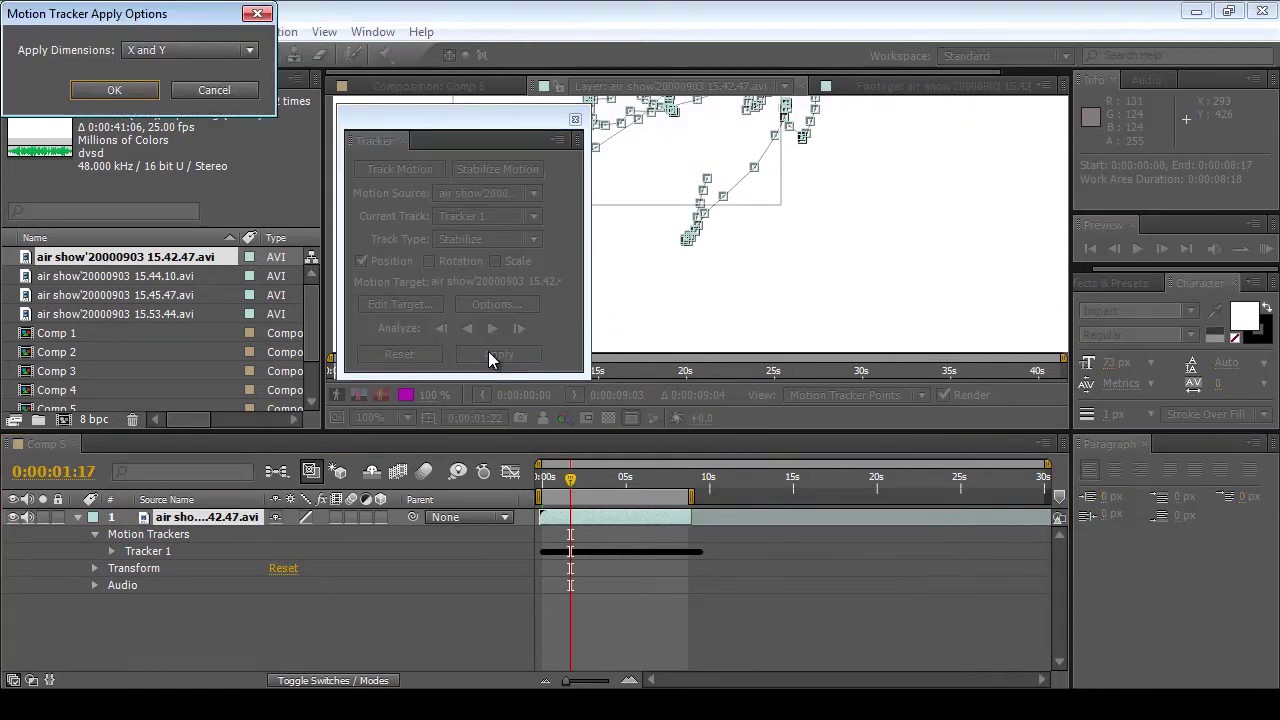
pyautogui.click(494, 364)
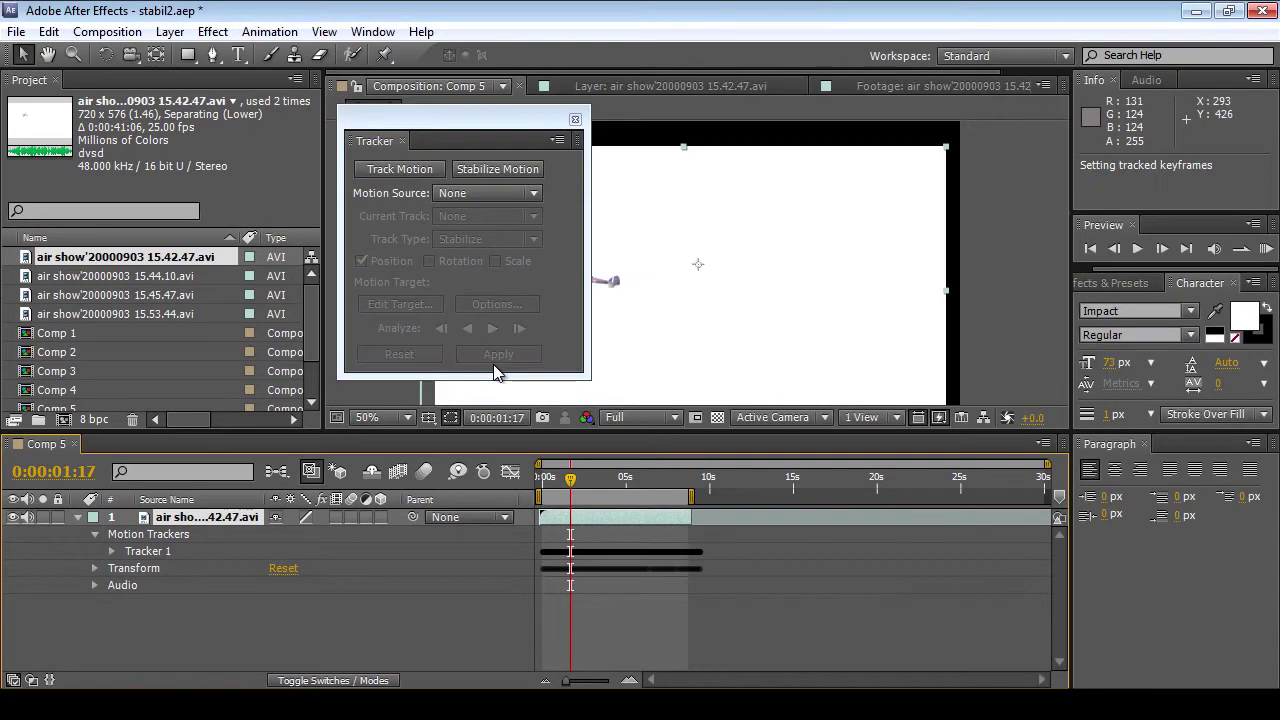
# Step: Play back the stabilized composition from the start and check the plane's steadiness and the exposed frame edges
pyautogui.moveTo(572, 480); pyautogui.dragTo(543, 480)
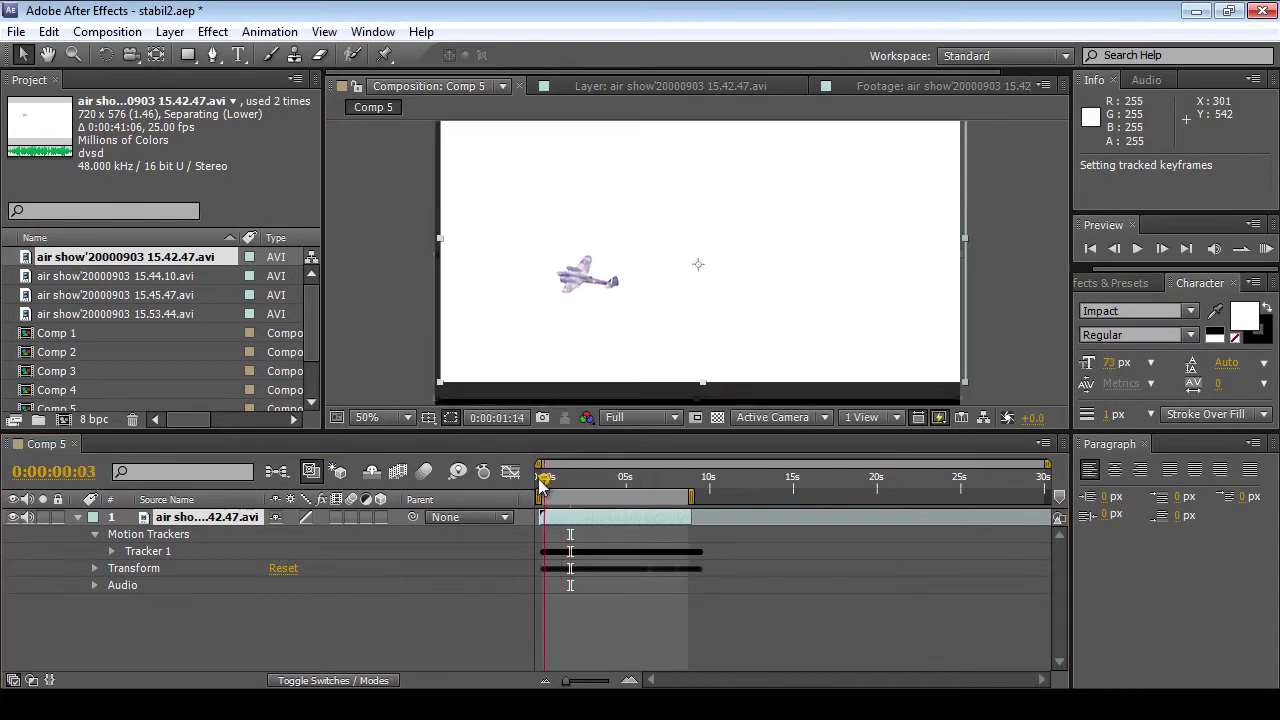
pyautogui.click(1136, 250)
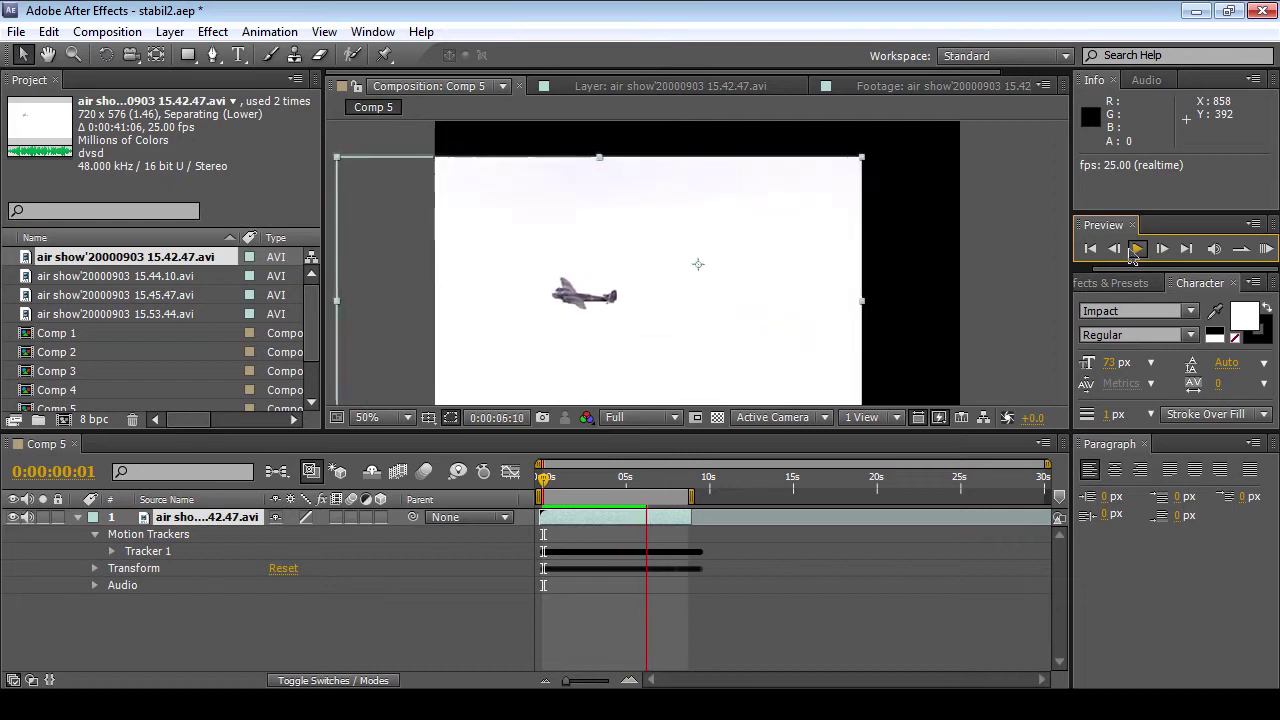
pyautogui.click(1136, 249)
pyautogui.moveTo(687, 490); pyautogui.dragTo(558, 498)
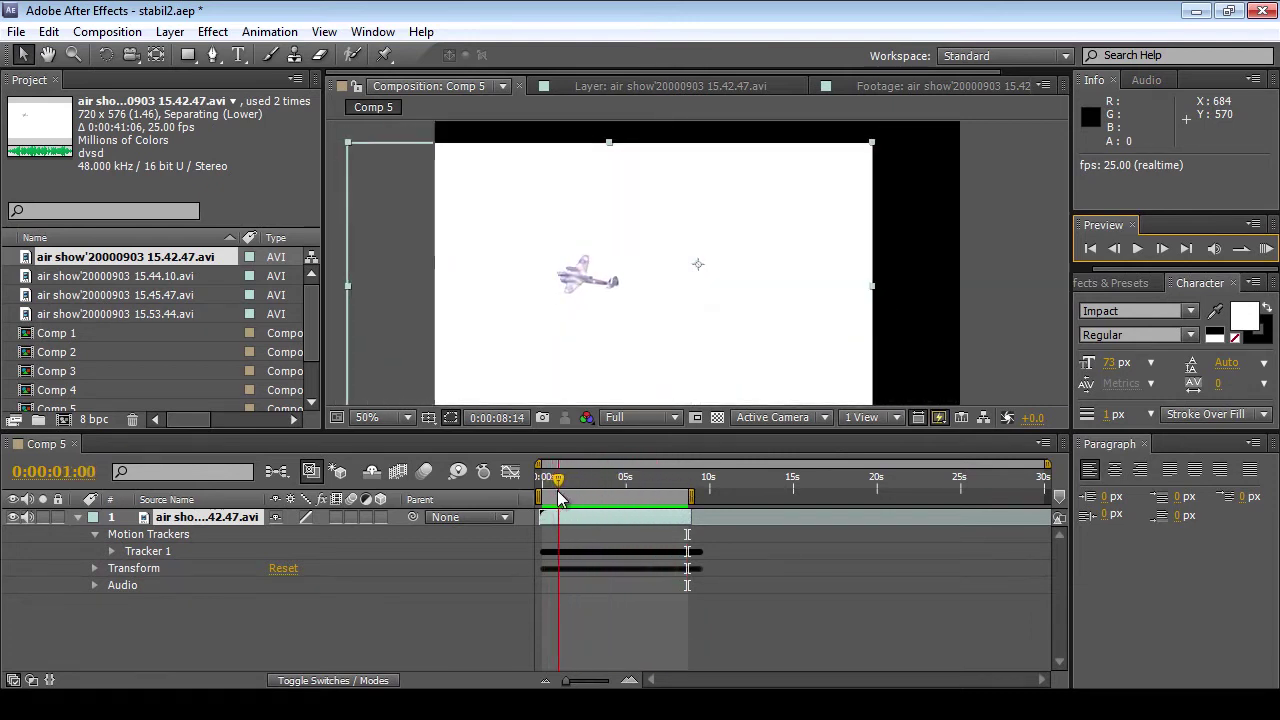
pyautogui.click(1136, 249)
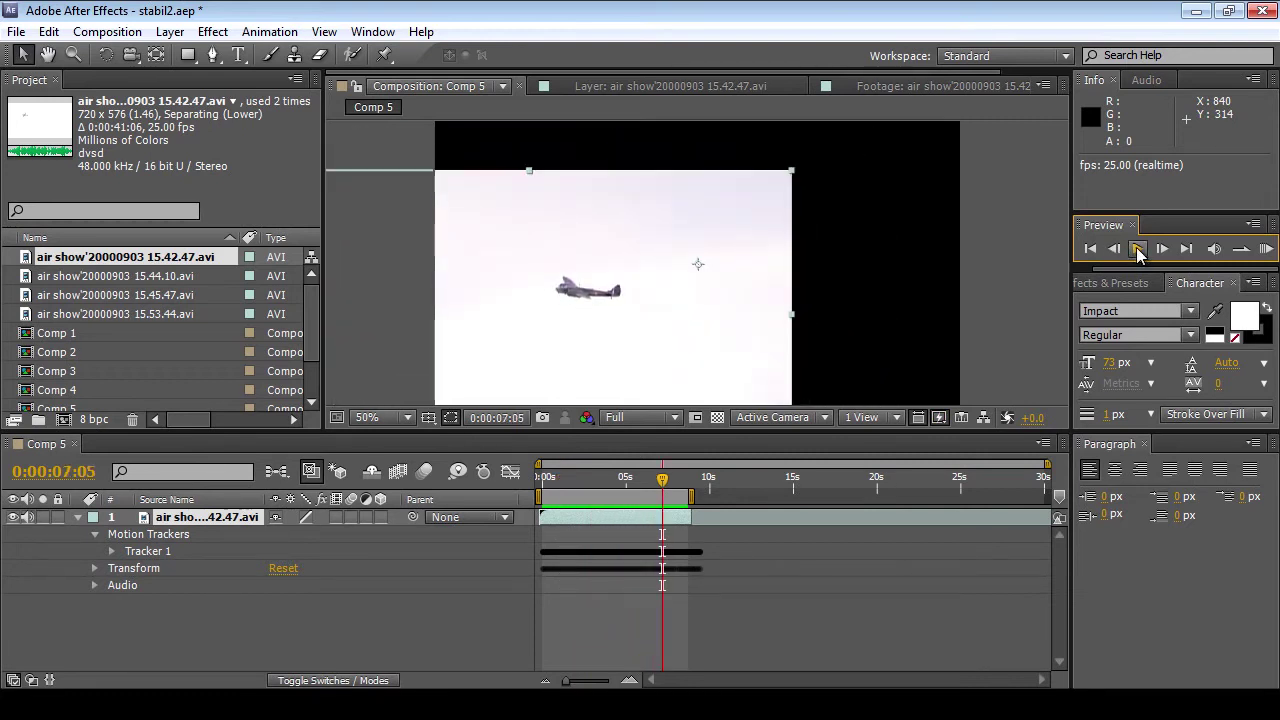
# Step: Add a new camera with its offered settings to Comp 5 and make the air show footage layer 3D
pyautogui.press(',')
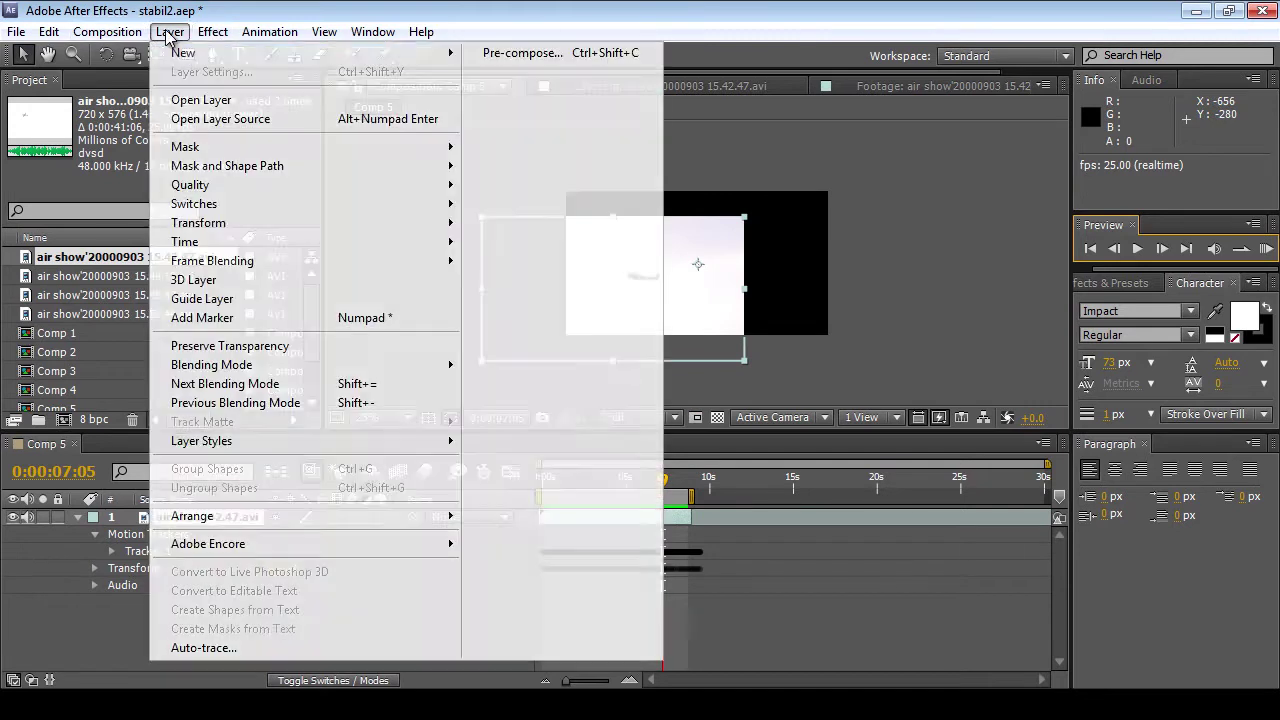
pyautogui.click(170, 31)
pyautogui.moveTo(185, 52)
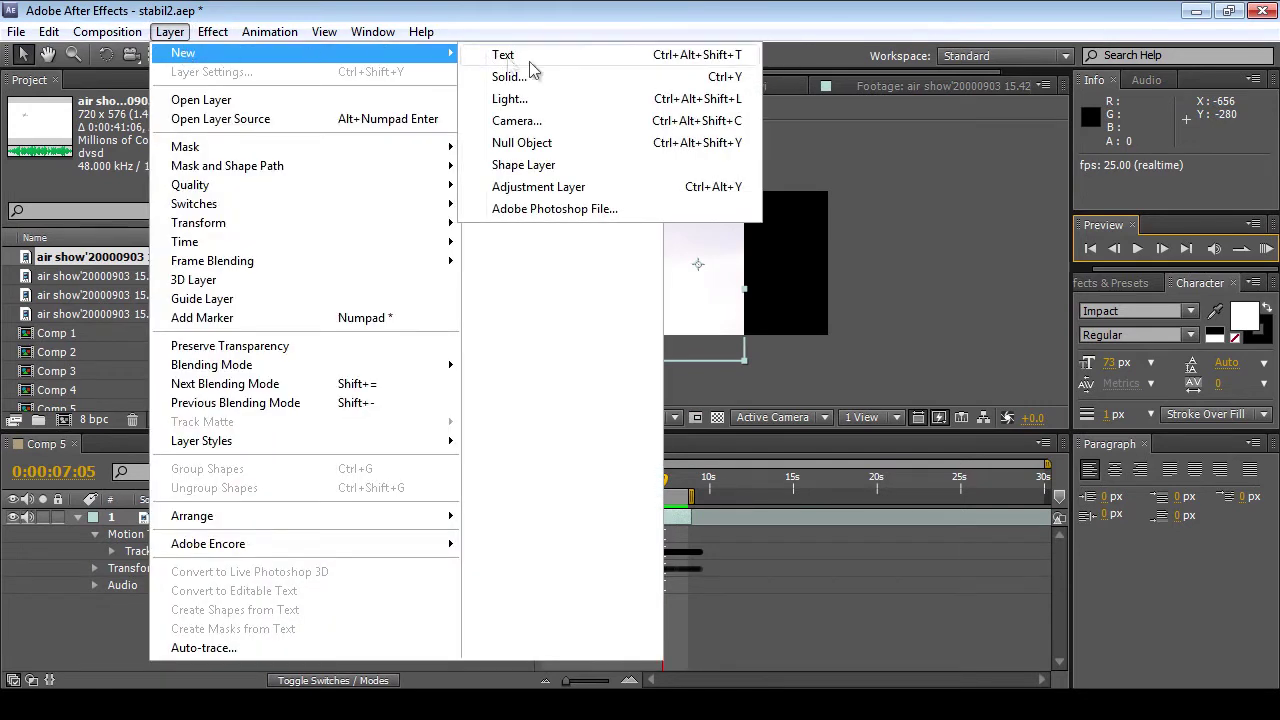
pyautogui.click(563, 120)
pyautogui.press('Return')
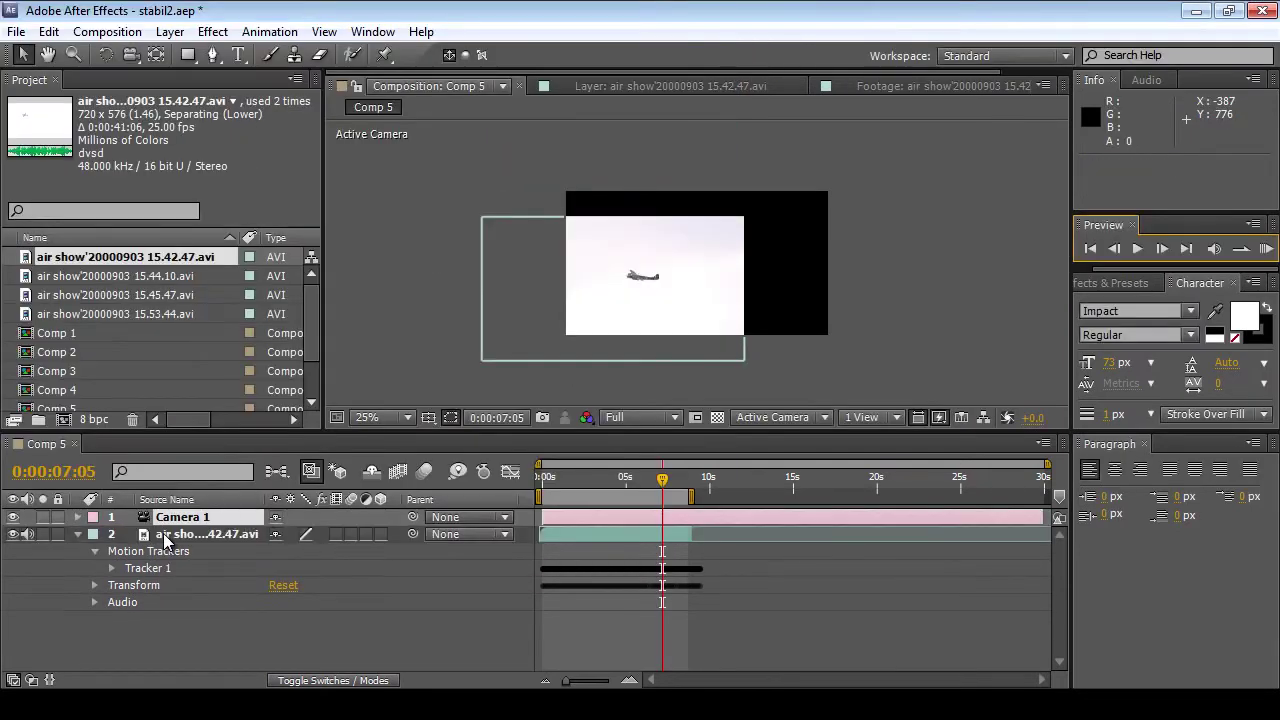
pyautogui.click(382, 536)
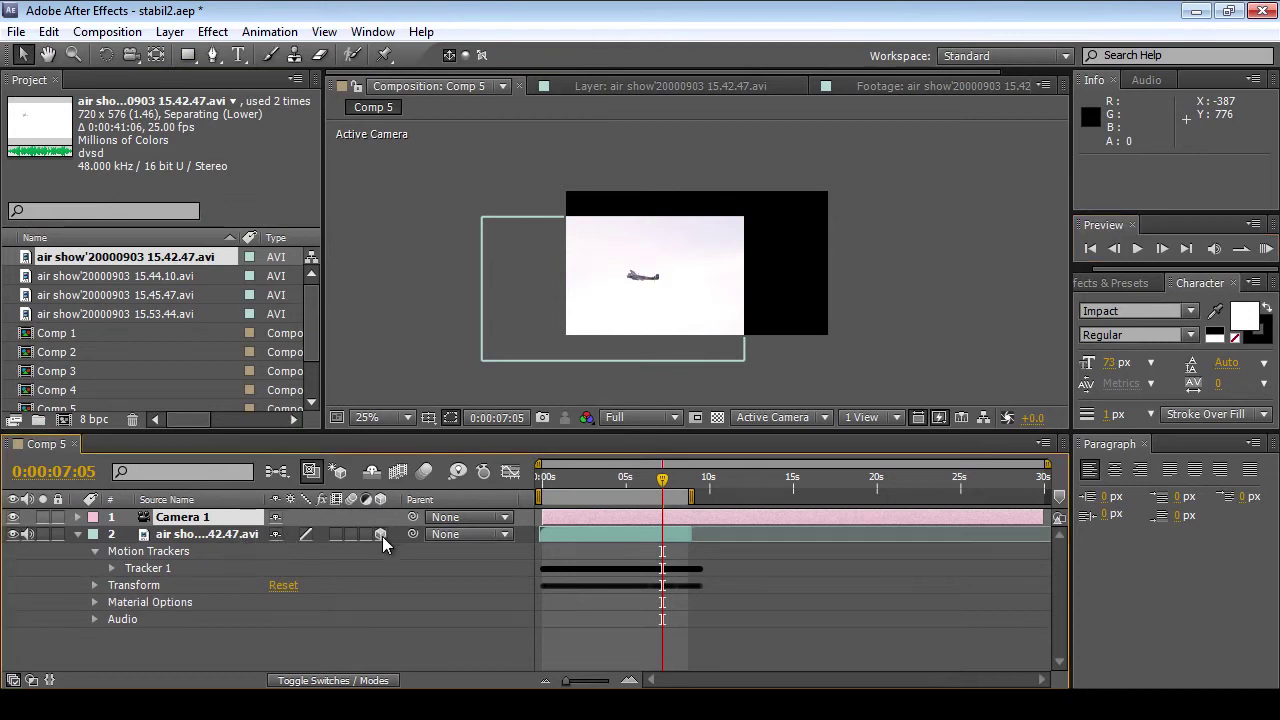
# Step: Set Camera 1's position to 206.0, 369.0, -1116.7 so the footage fills the composition frame
pyautogui.click(78, 517)
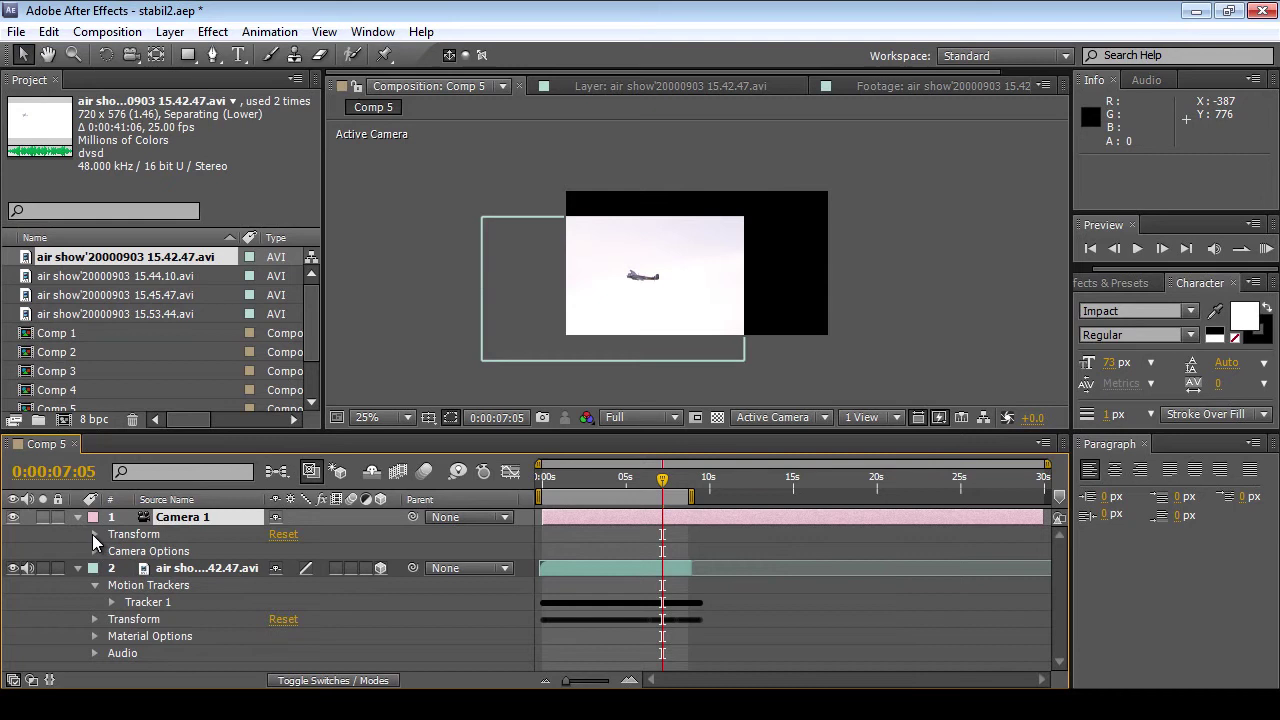
pyautogui.click(95, 534)
pyautogui.moveTo(358, 551); pyautogui.dragTo(335, 583)
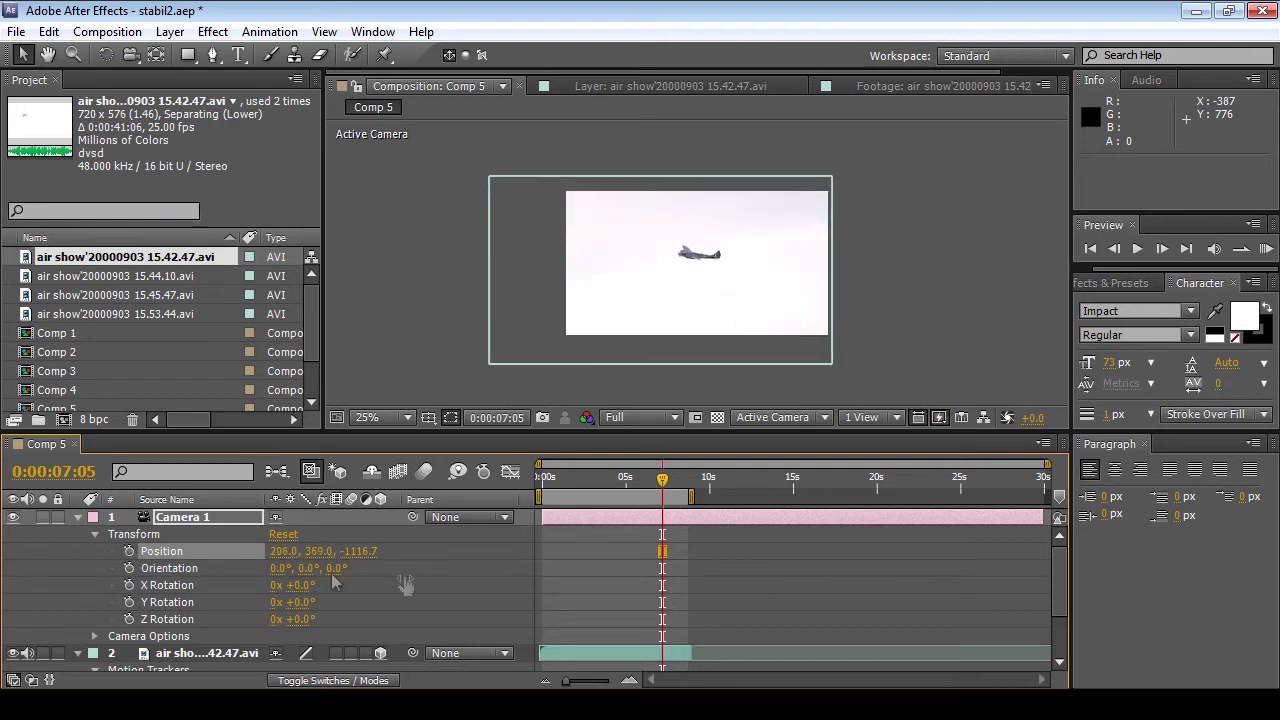
# Step: Set Camera 1's position to 251.0, 341.0, -957.7 so the footage covers the frame at the start, and play the result
pyautogui.moveTo(661, 485); pyautogui.dragTo(567, 479)
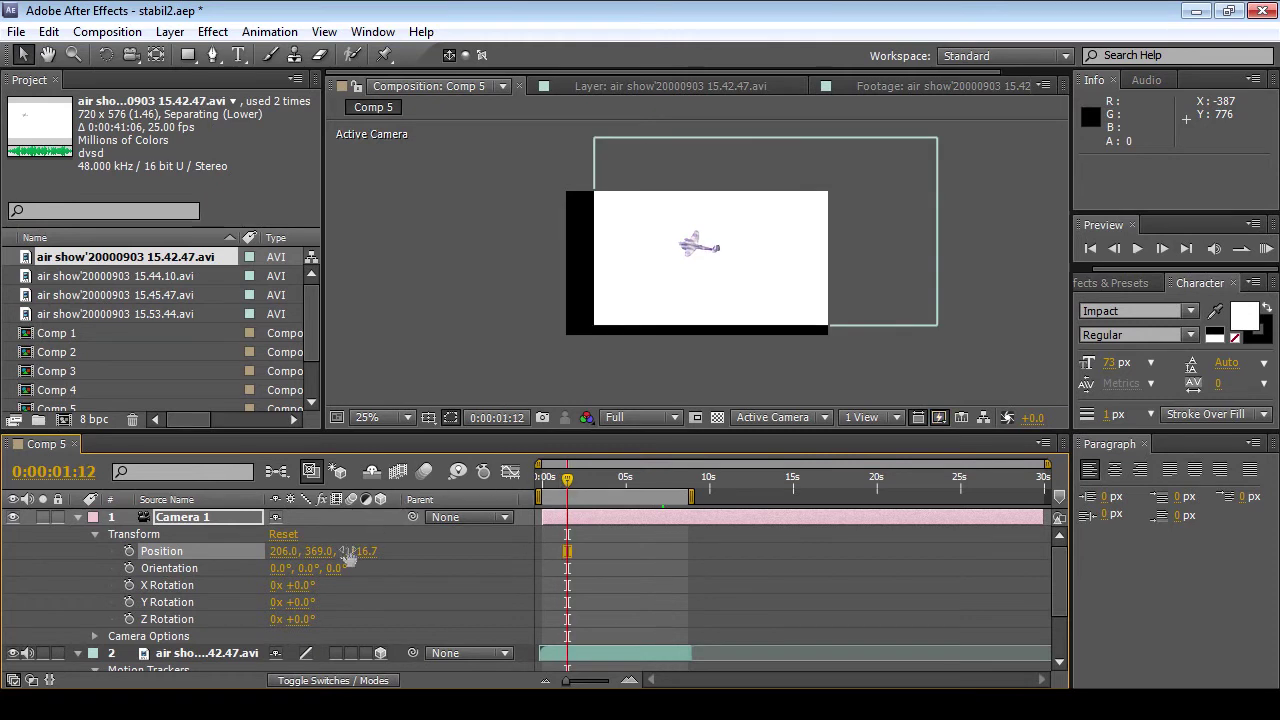
pyautogui.moveTo(410, 537); pyautogui.dragTo(240, 560)
pyautogui.moveTo(322, 554); pyautogui.dragTo(332, 554)
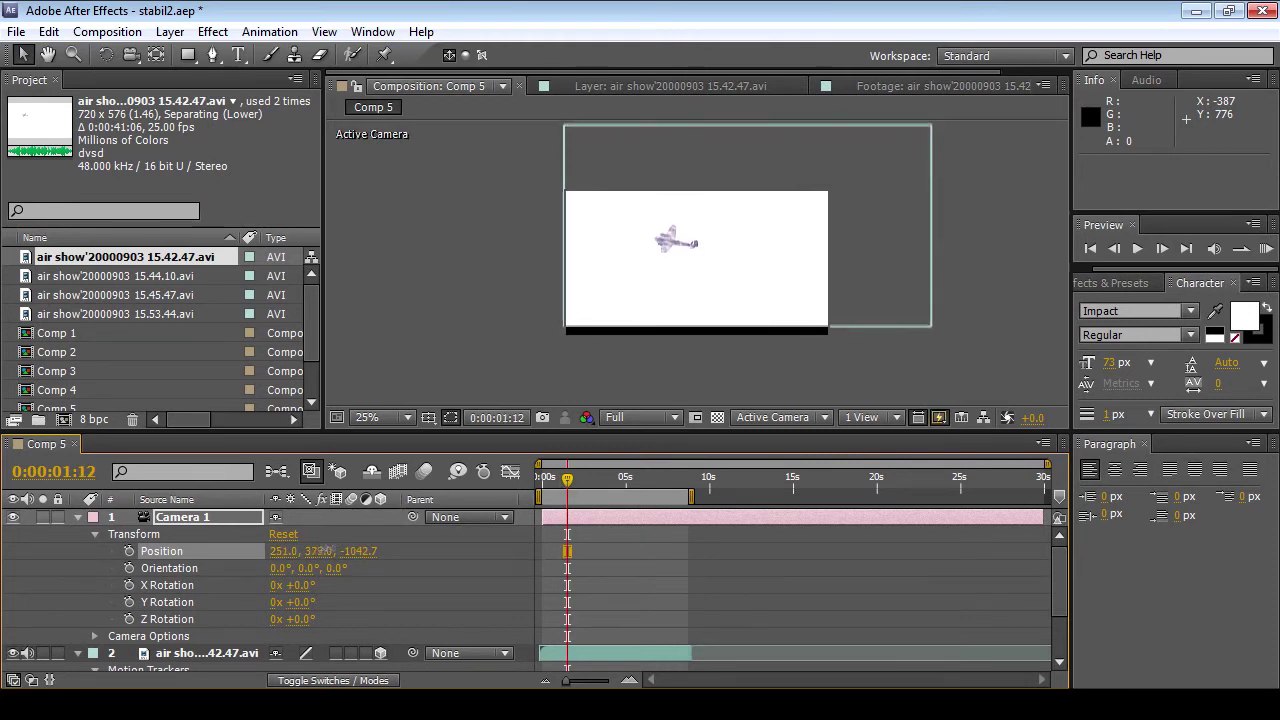
pyautogui.moveTo(567, 479); pyautogui.dragTo(542, 479)
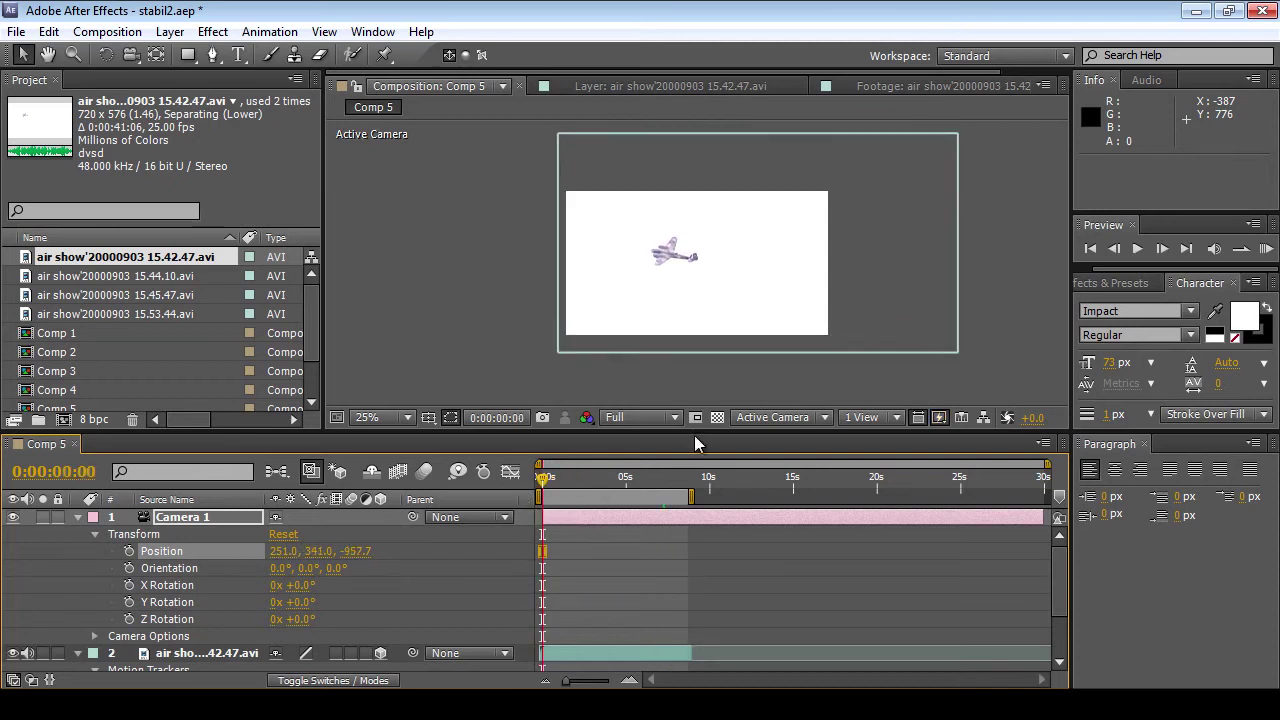
pyautogui.click(1137, 250)
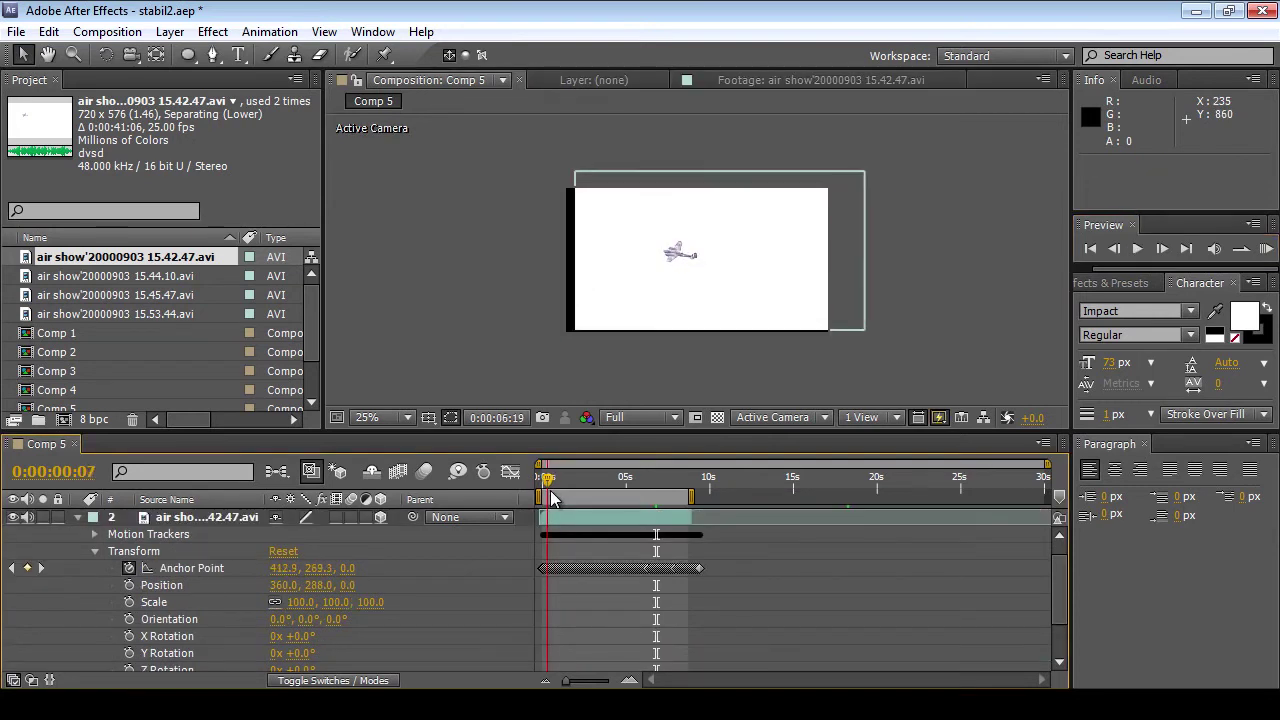
# Step: Duplicate the stabilized air show footage layer and rename the upper copy sky
pyautogui.moveTo(545, 478)
pyautogui.mouseDown()
pyautogui.moveTo(625, 478)
pyautogui.moveTo(542, 478)
pyautogui.mouseUp()
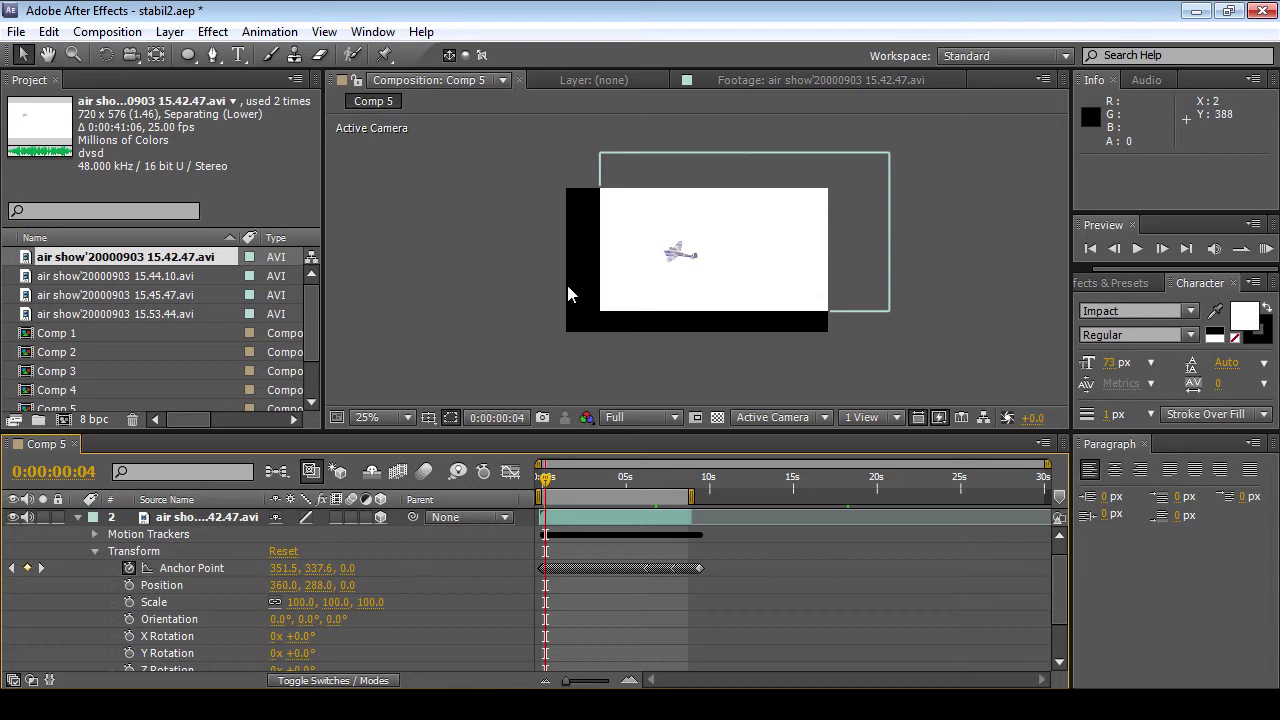
pyautogui.click(561, 480)
pyautogui.moveTo(561, 482)
pyautogui.mouseDown()
pyautogui.moveTo(589, 478)
pyautogui.moveTo(561, 490)
pyautogui.moveTo(577, 480)
pyautogui.mouseUp()
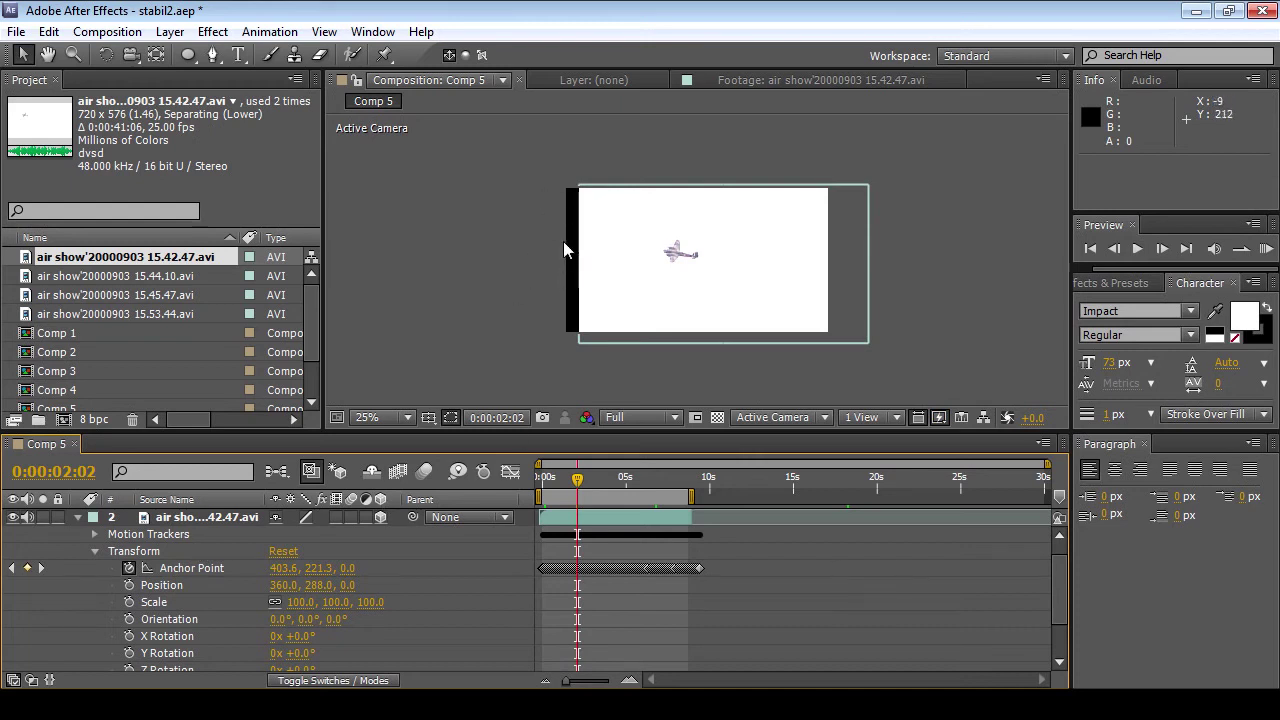
pyautogui.click(197, 520)
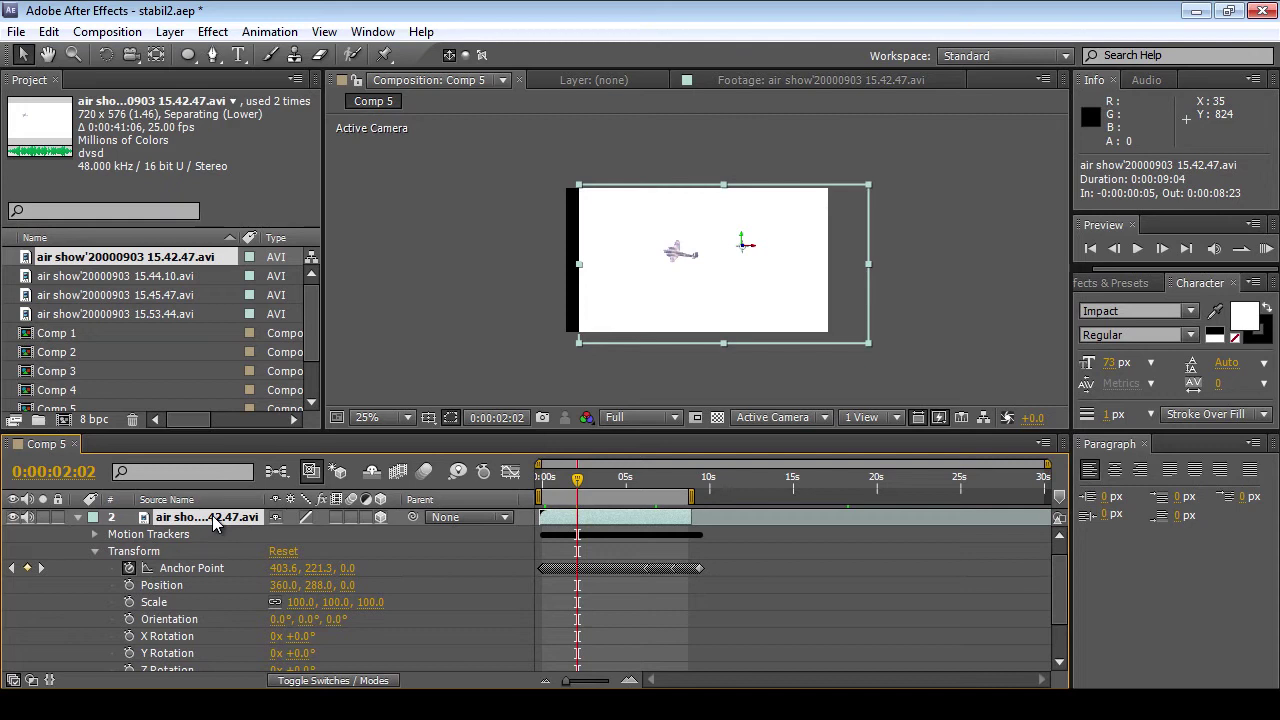
pyautogui.hotkey('ctrl', 'd')
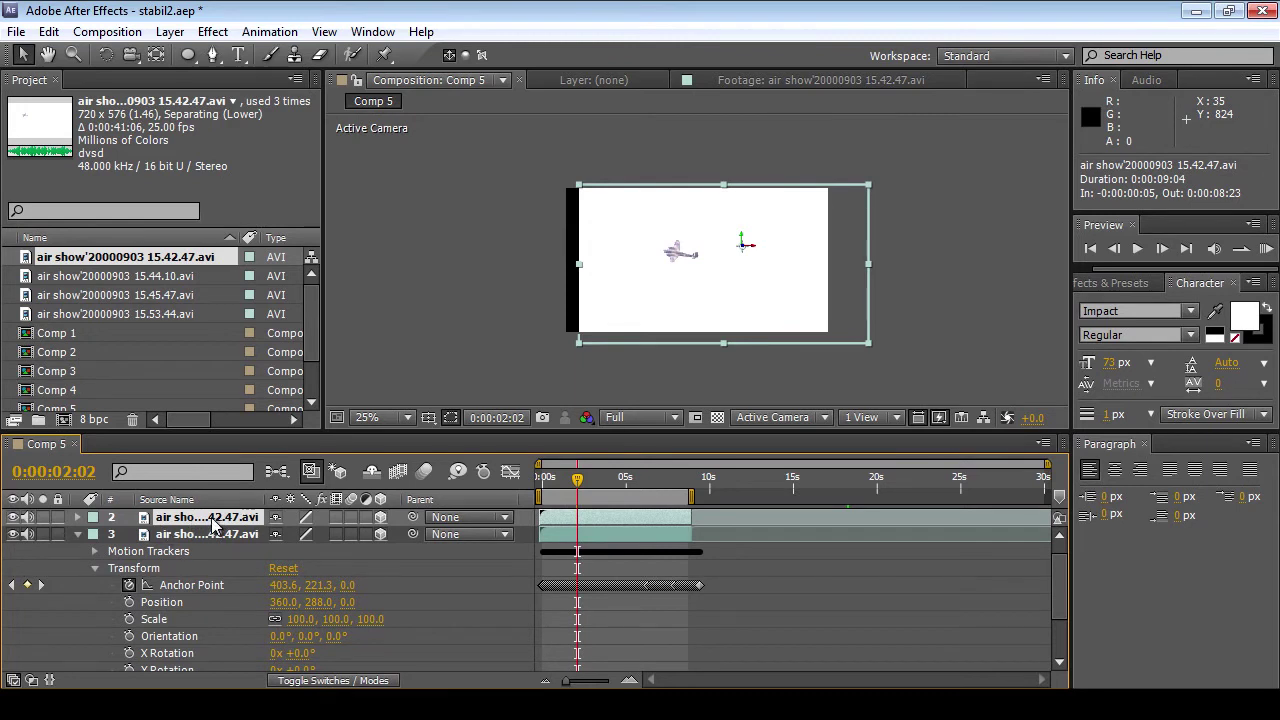
pyautogui.press('Return')
pyautogui.write('skm')
pyautogui.press('Return')
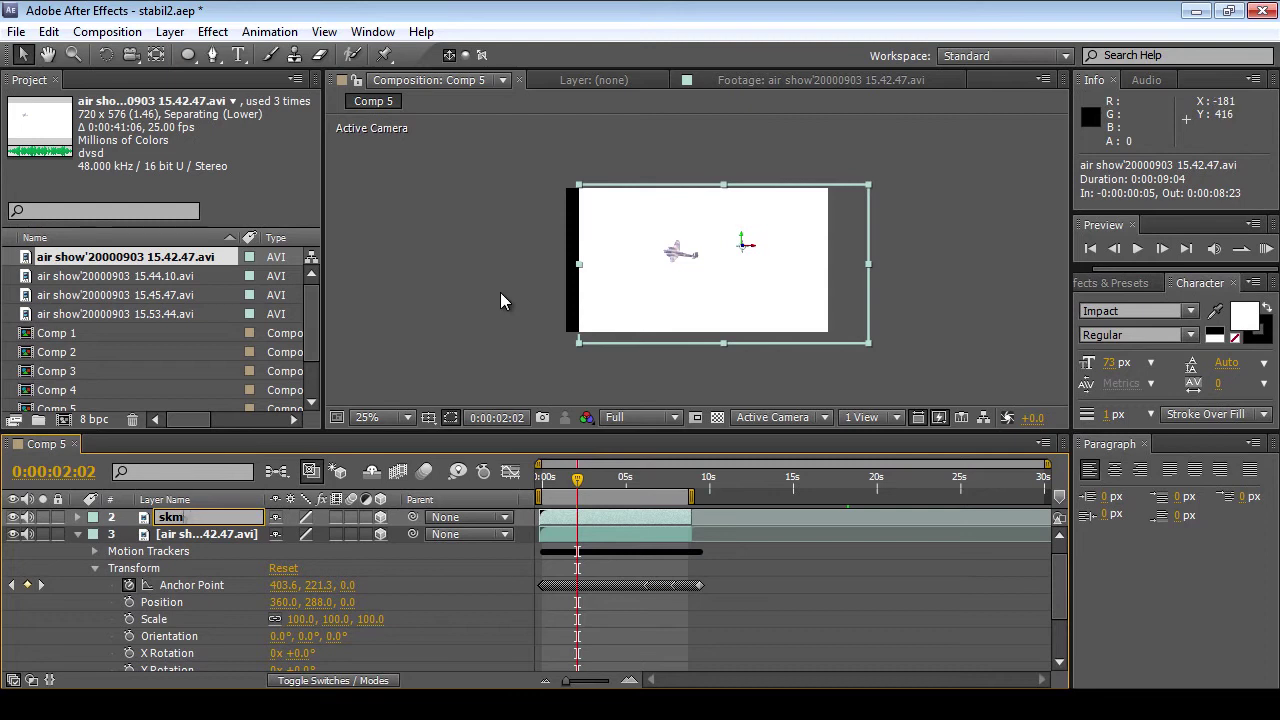
# Step: Rename the lower footage layer tracked and collapse its properties
pyautogui.click(242, 535)
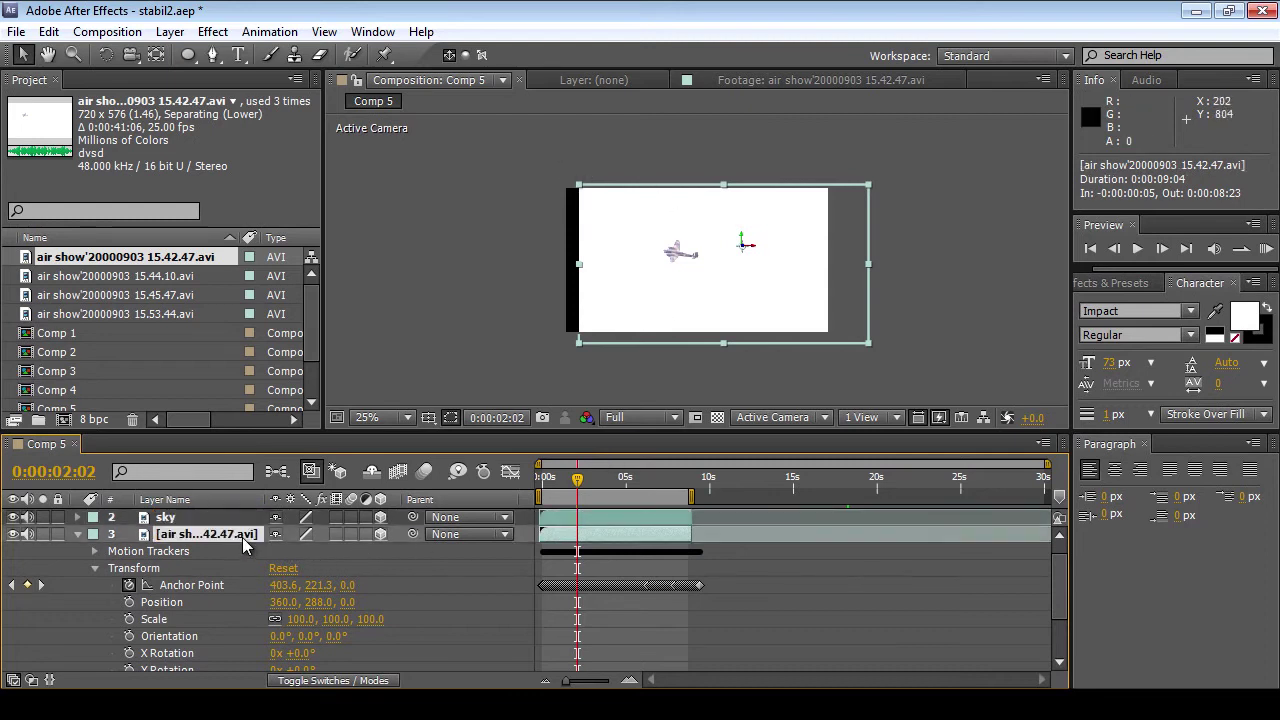
pyautogui.press('Return')
pyautogui.write('tracked')
pyautogui.click(200, 578)
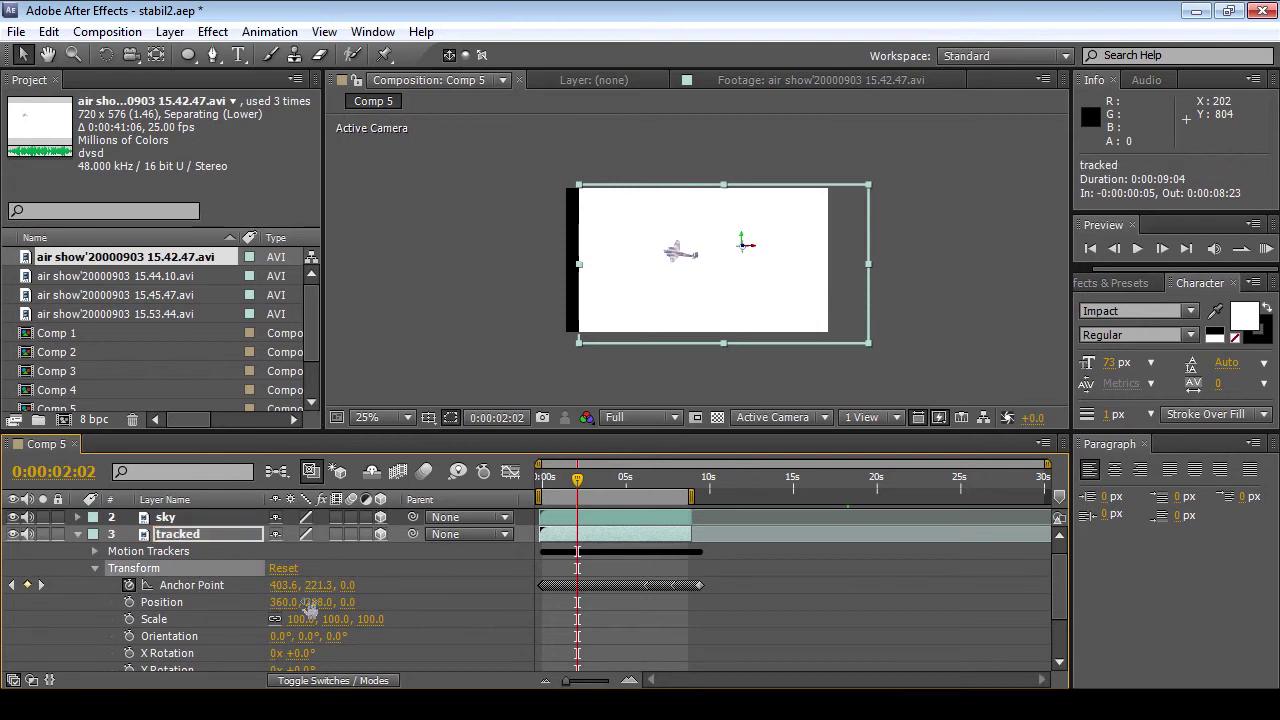
pyautogui.click(77, 535)
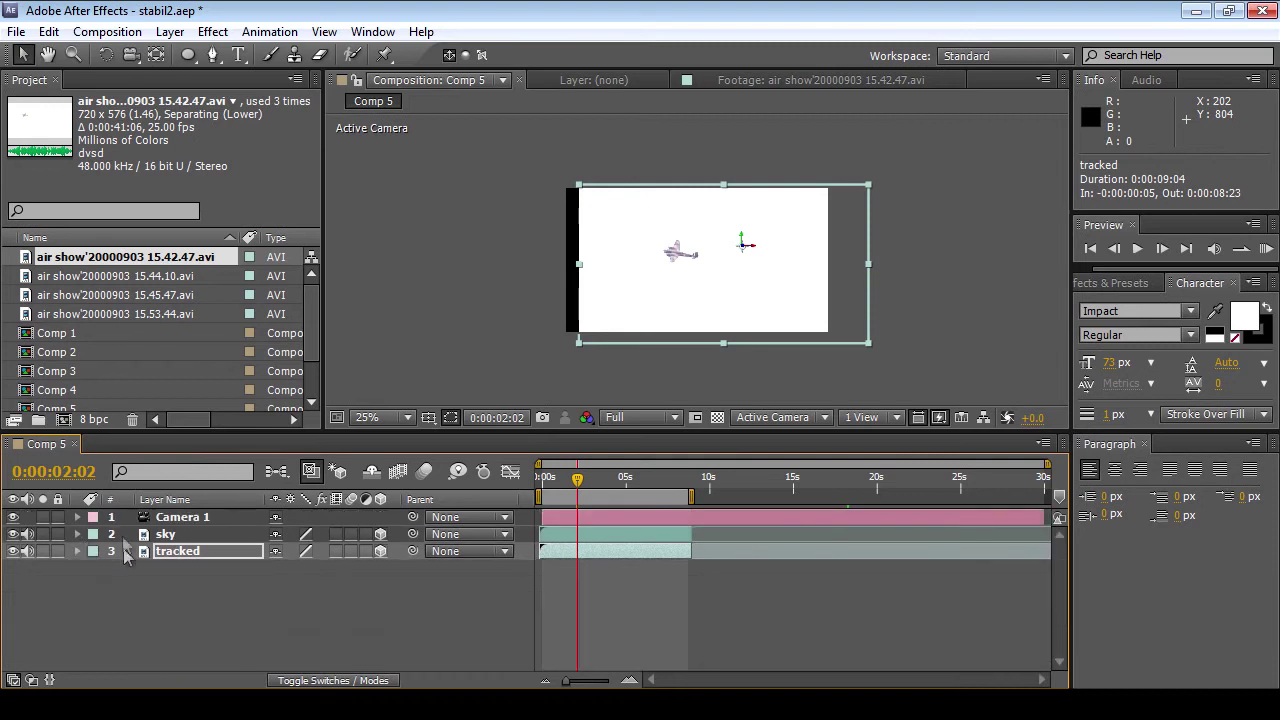
# Step: Remove the sky layer's Anchor Point keyframes and move the layer to position 310.3, 273.5, 0.0 so it covers the frame
pyautogui.click(77, 534)
pyautogui.click(180, 534)
pyautogui.click(97, 567)
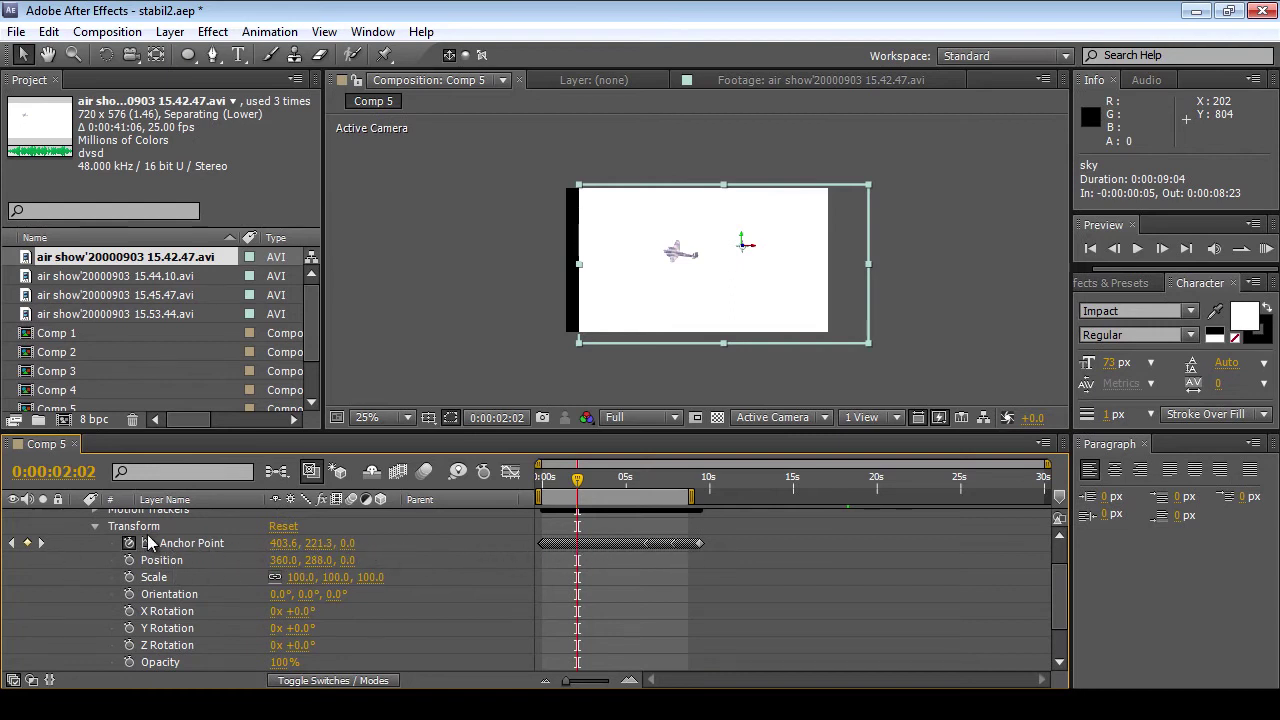
pyautogui.click(129, 543)
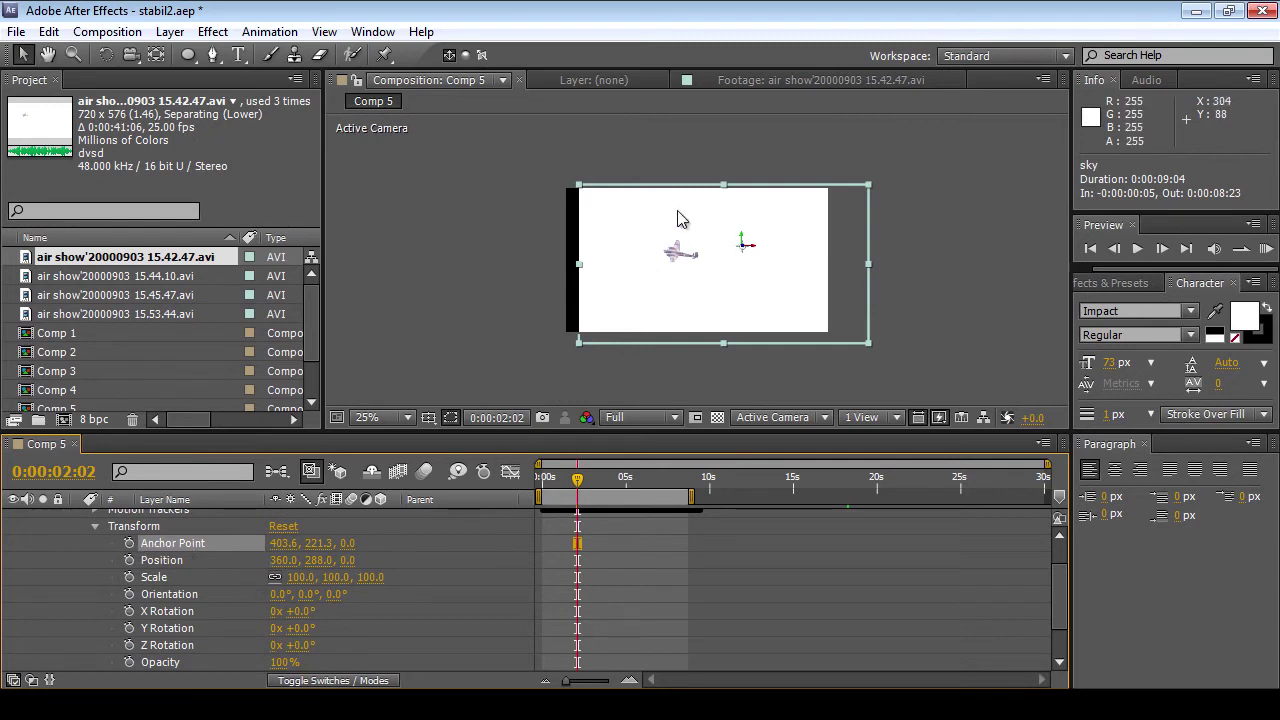
pyautogui.moveTo(843, 296); pyautogui.dragTo(820, 305)
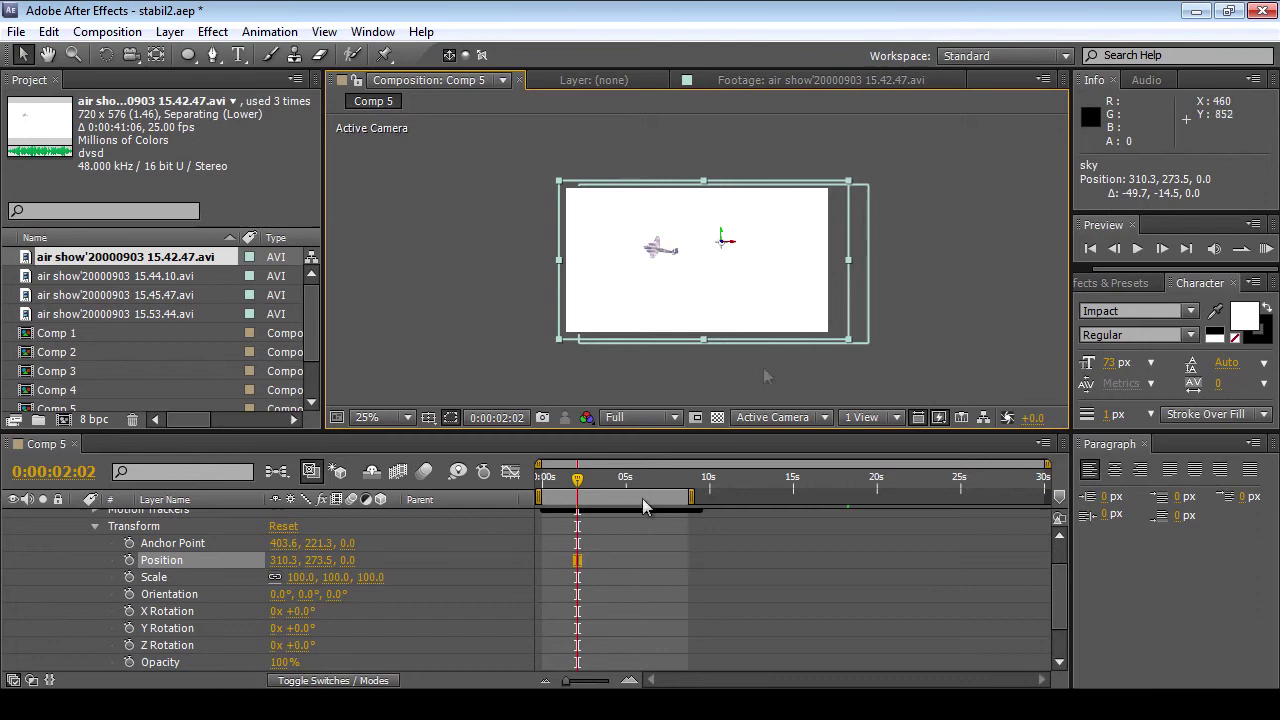
pyautogui.scroll(2, 561, 617)
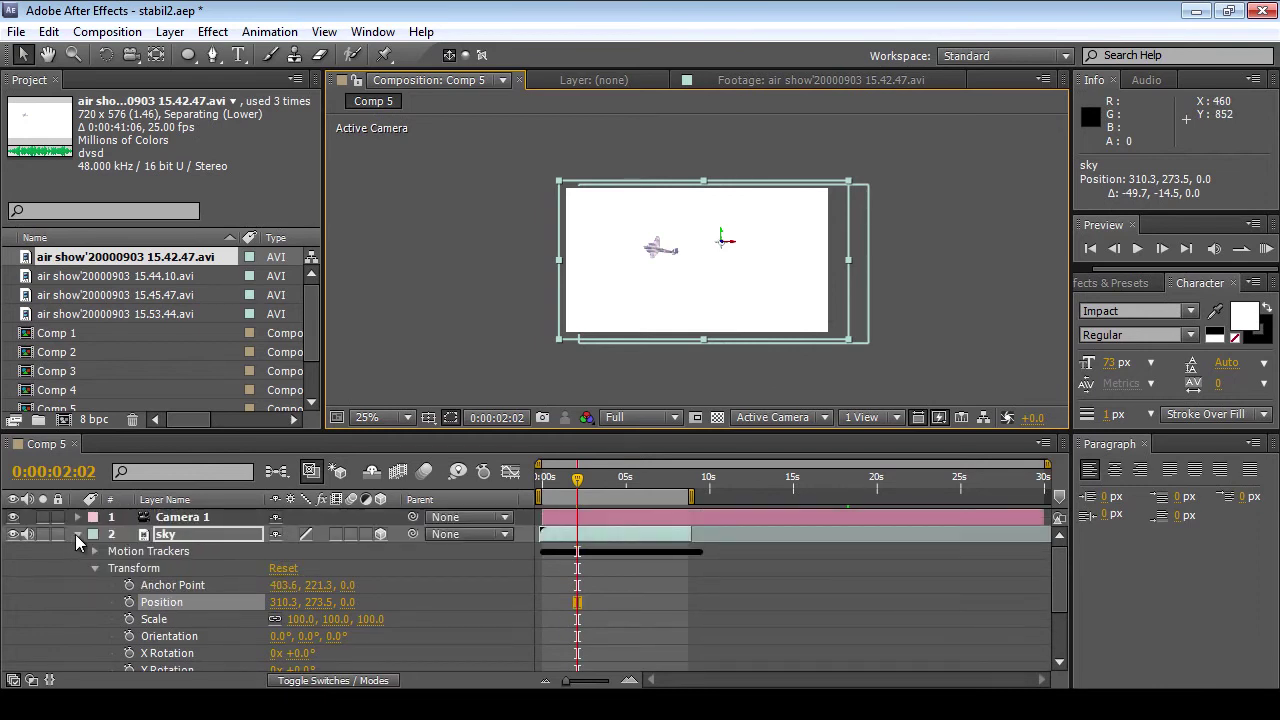
pyautogui.click(77, 534)
# Step: Draw a wide elliptical mask around the plane on the sky layer, spanning about 410 by 323 pixels
pyautogui.moveTo(580, 485); pyautogui.dragTo(620, 495)
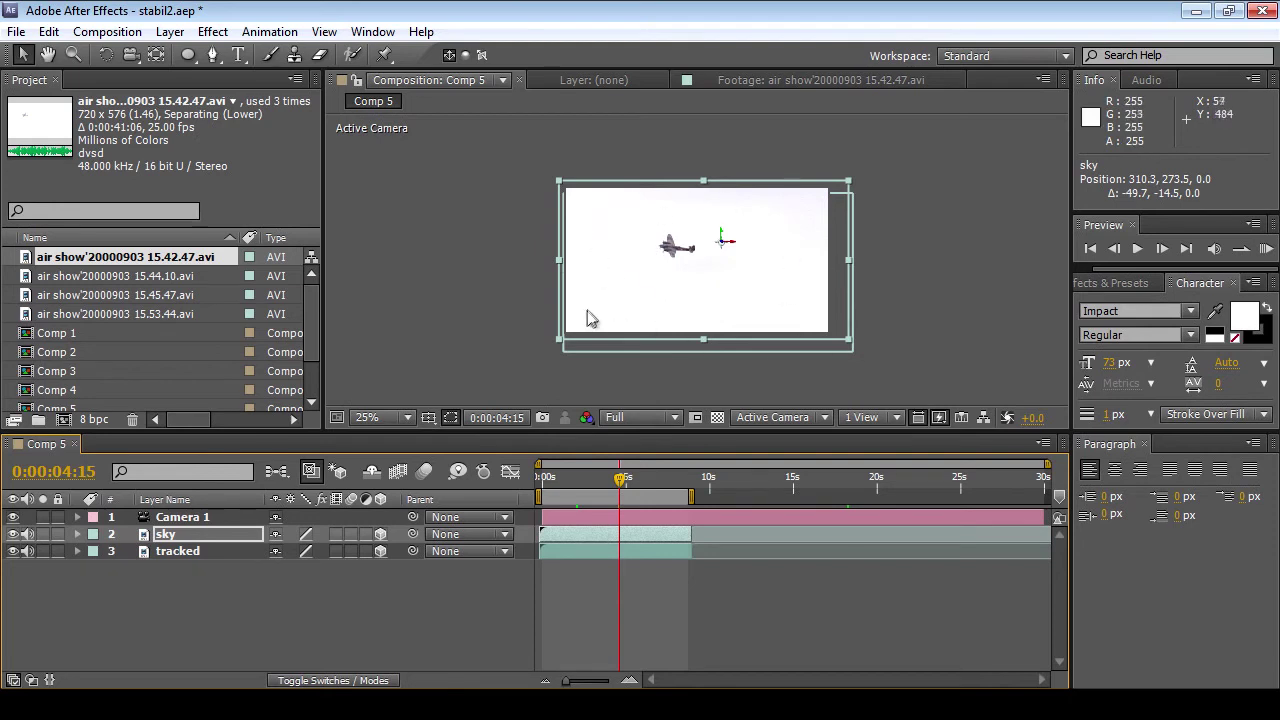
pyautogui.click(192, 62)
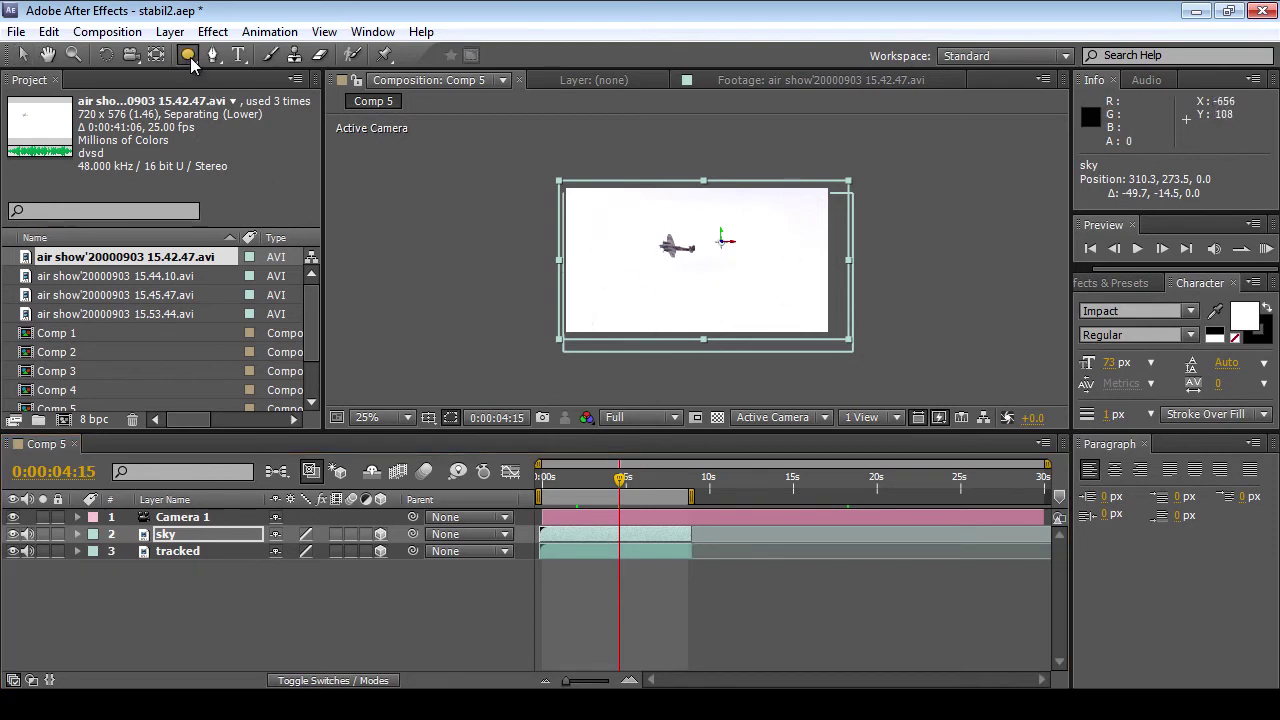
pyautogui.moveTo(608, 208); pyautogui.dragTo(775, 299)
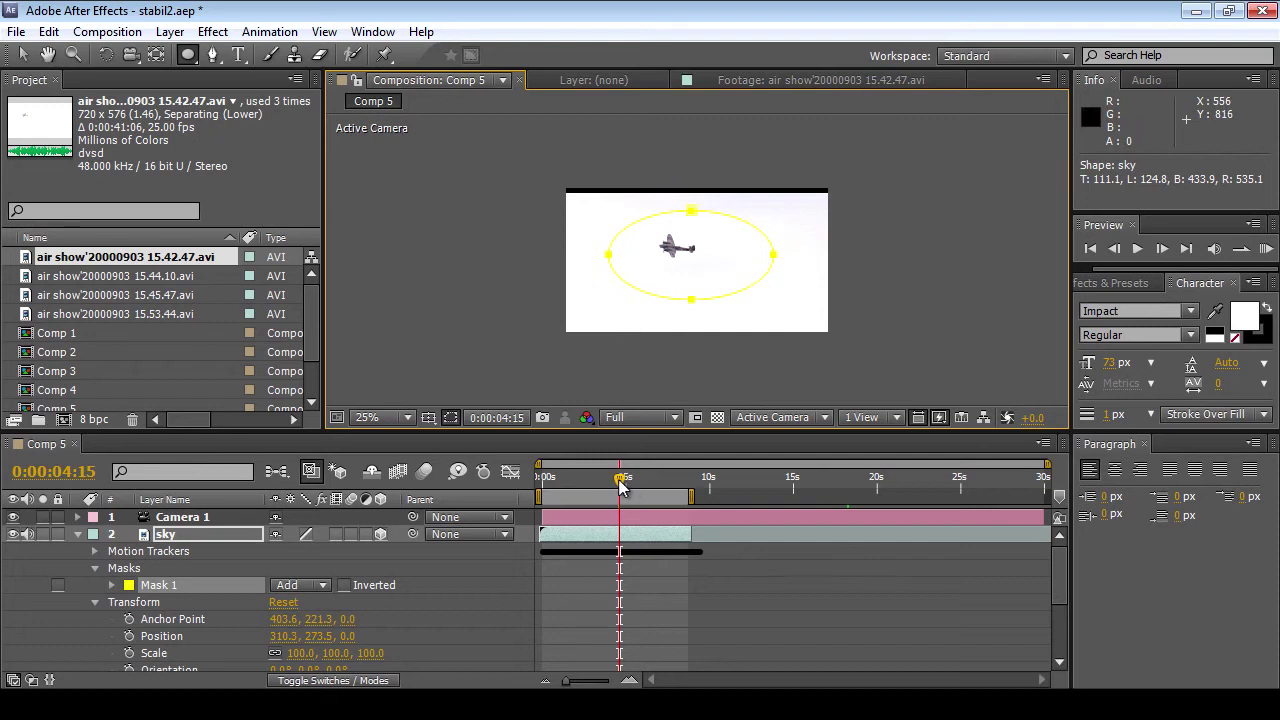
pyautogui.moveTo(620, 483)
pyautogui.mouseDown()
pyautogui.moveTo(580, 486)
pyautogui.moveTo(643, 486)
pyautogui.moveTo(565, 490)
pyautogui.moveTo(630, 490)
pyautogui.moveTo(592, 498)
pyautogui.moveTo(614, 497)
pyautogui.mouseUp()
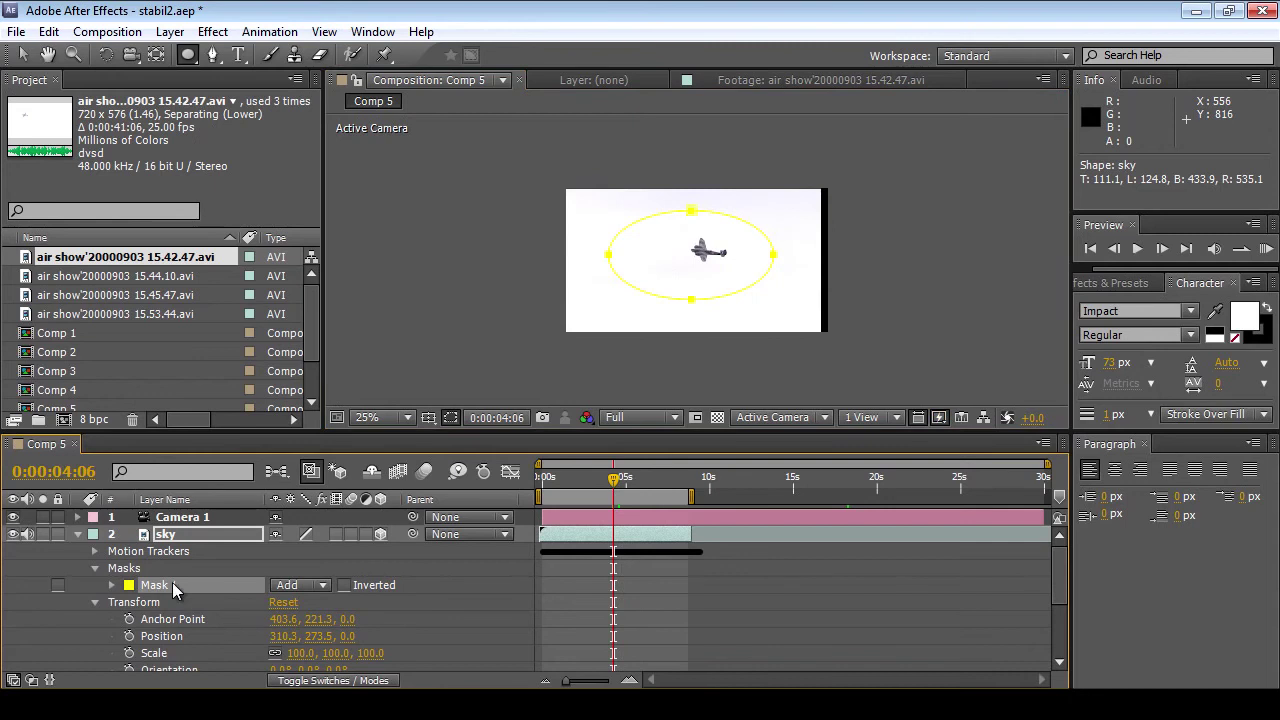
# Step: Invert Mask 1 on the sky layer, hiding the tracked layer while checking the cutout and showing it again
pyautogui.click(78, 534)
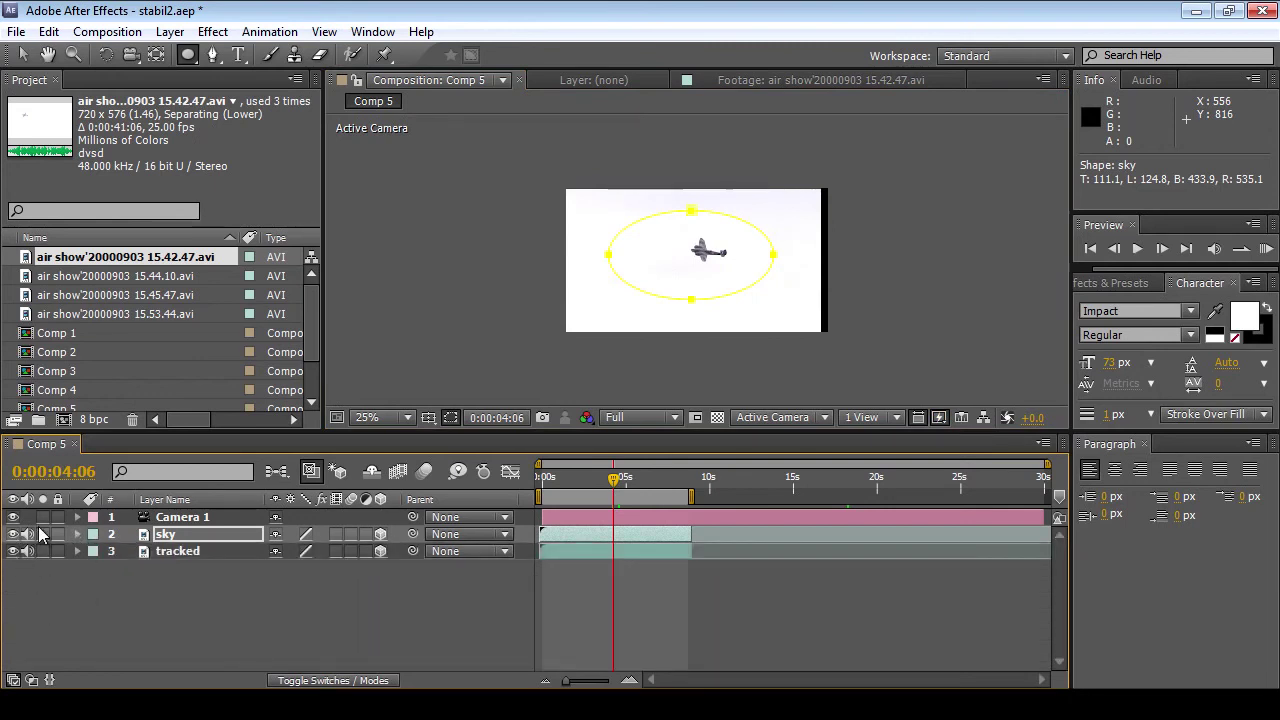
pyautogui.click(10, 551)
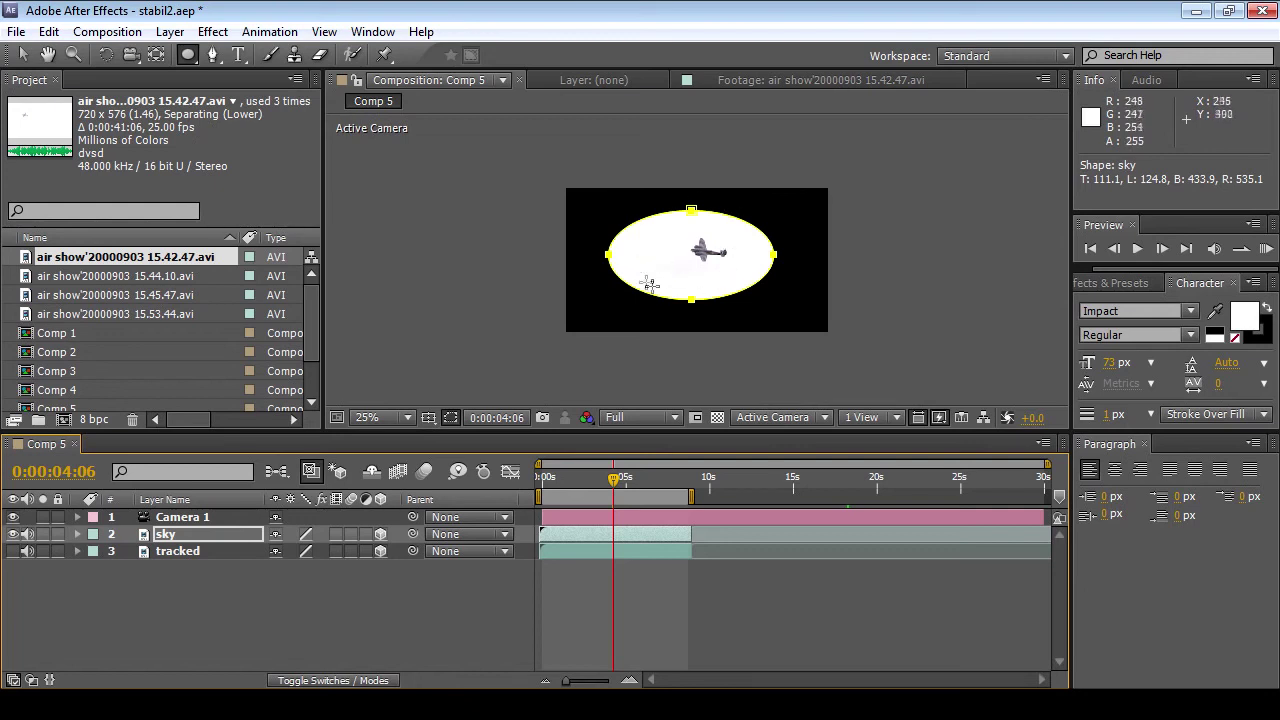
pyautogui.click(74, 532)
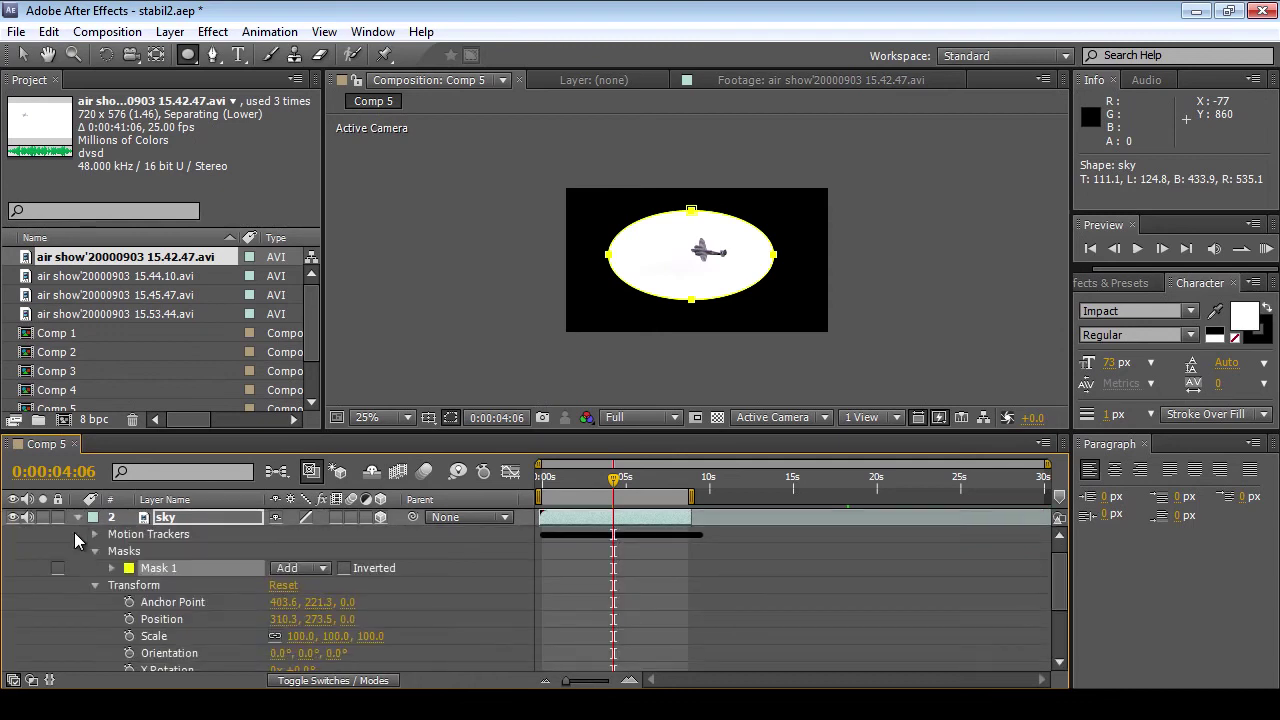
pyautogui.click(112, 569)
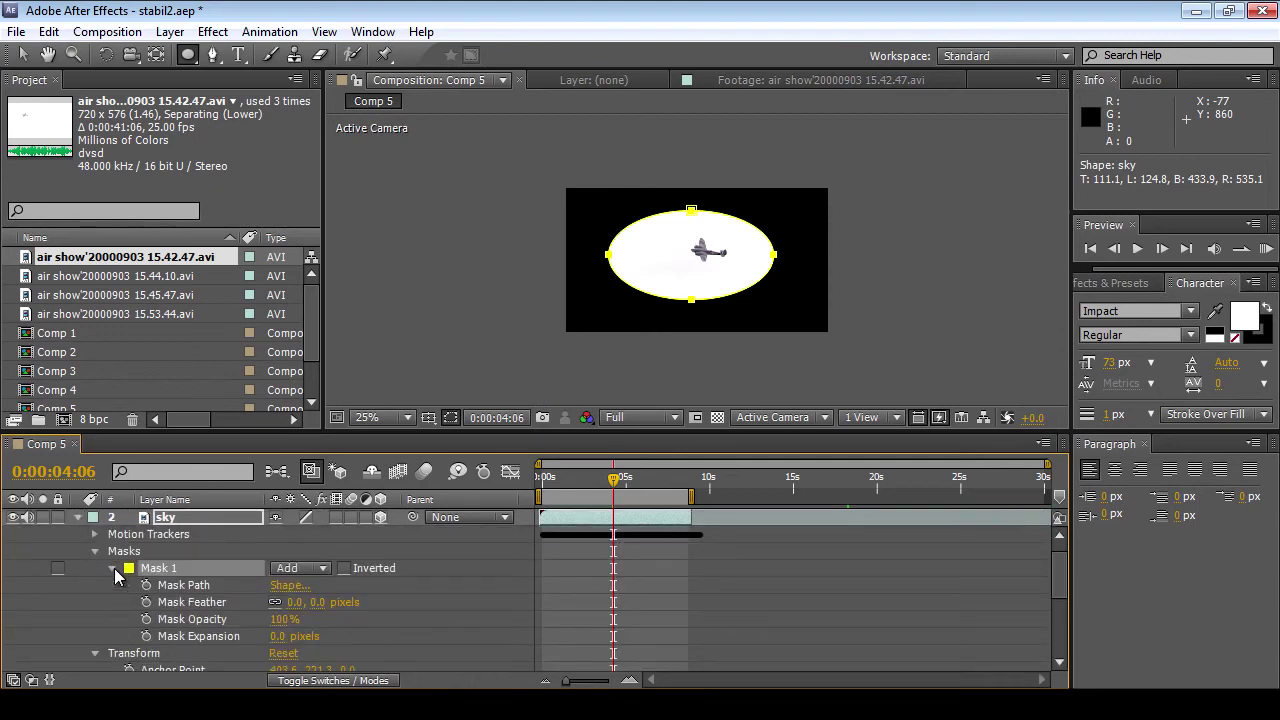
pyautogui.click(343, 568)
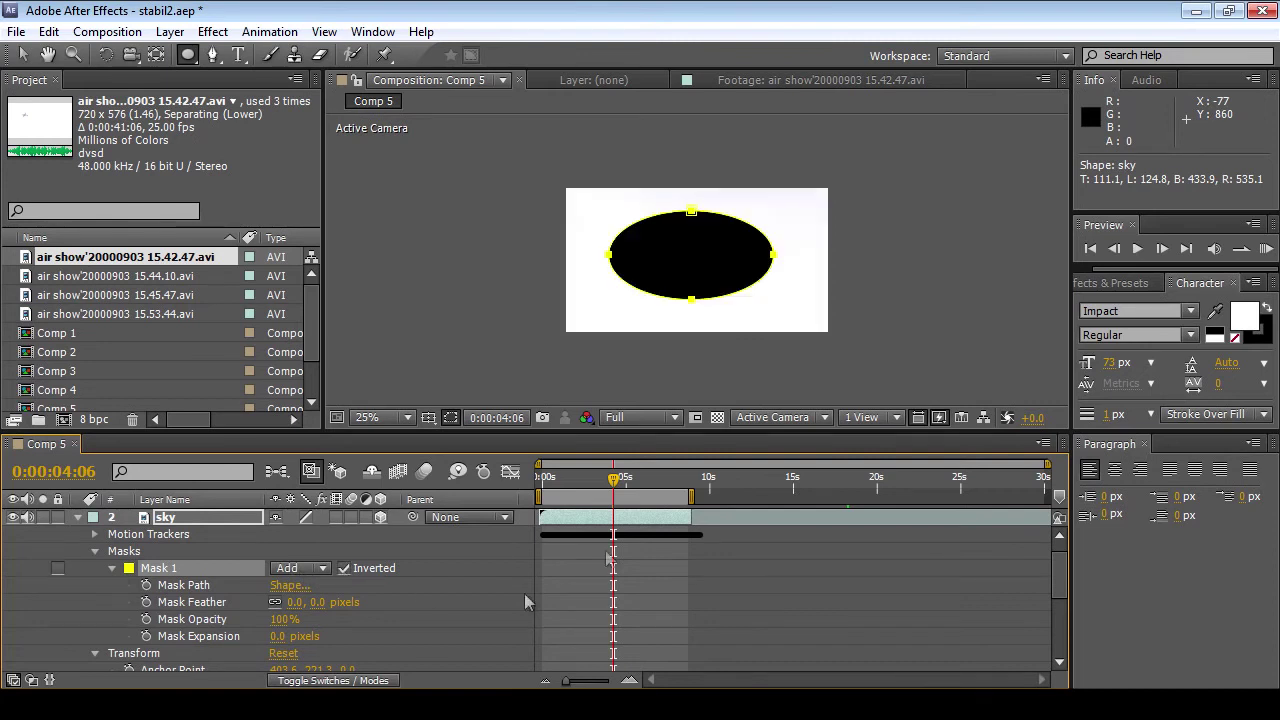
pyautogui.click(76, 518)
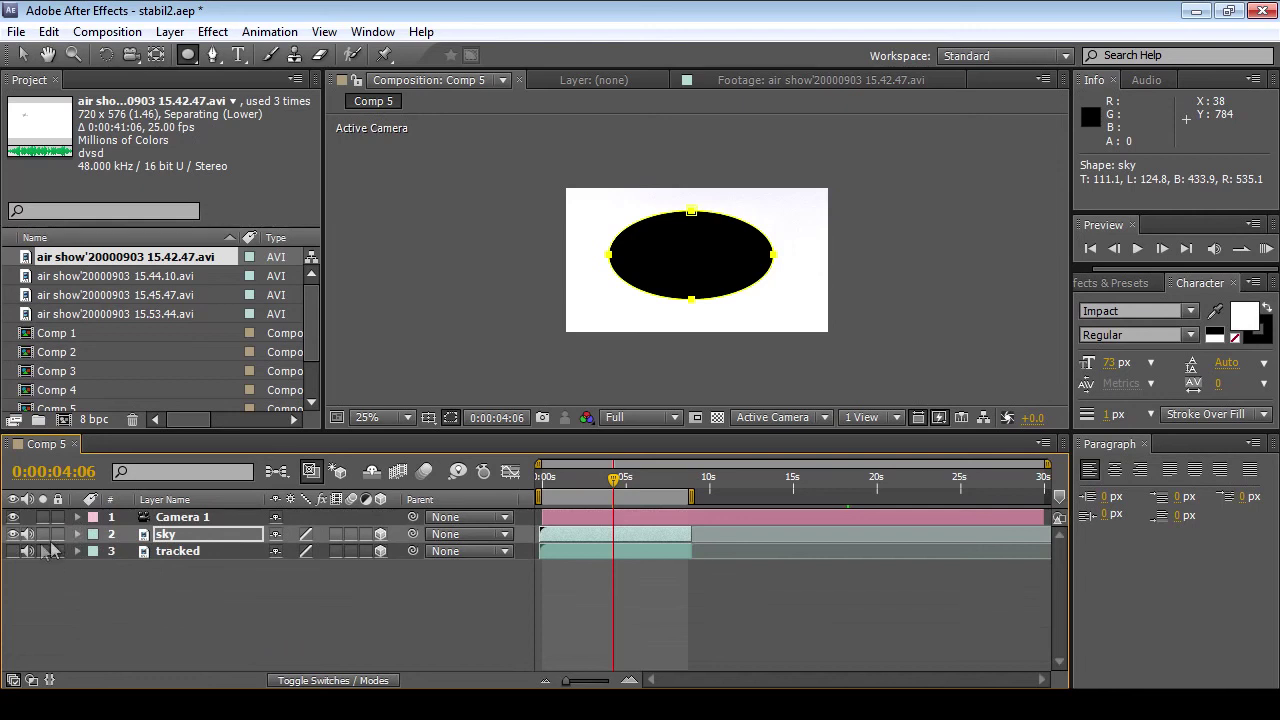
pyautogui.click(14, 551)
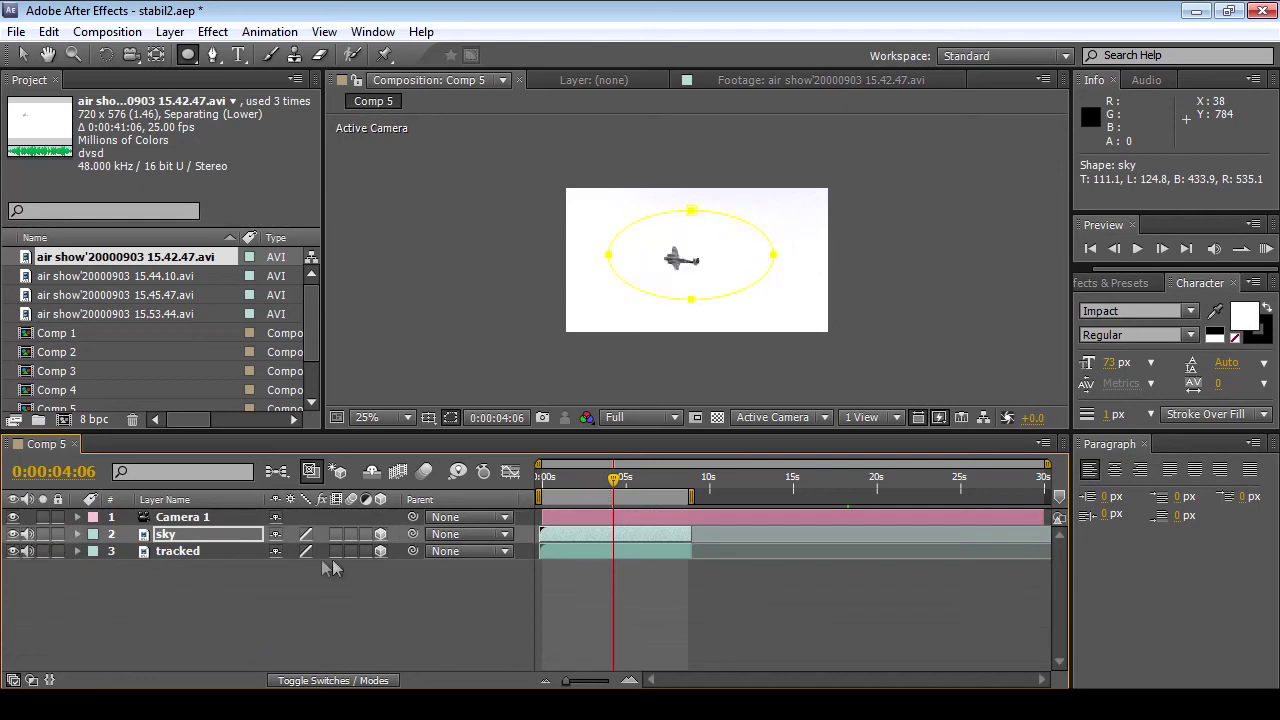
# Step: Feather the sky layer's Mask 1 by 50 pixels in both dimensions
pyautogui.moveTo(613, 479)
pyautogui.mouseDown()
pyautogui.moveTo(558, 500)
pyautogui.moveTo(678, 485)
pyautogui.moveTo(589, 485)
pyautogui.moveTo(606, 485)
pyautogui.mouseUp()
pyautogui.press('.')
pyautogui.press('.')
pyautogui.press('.')
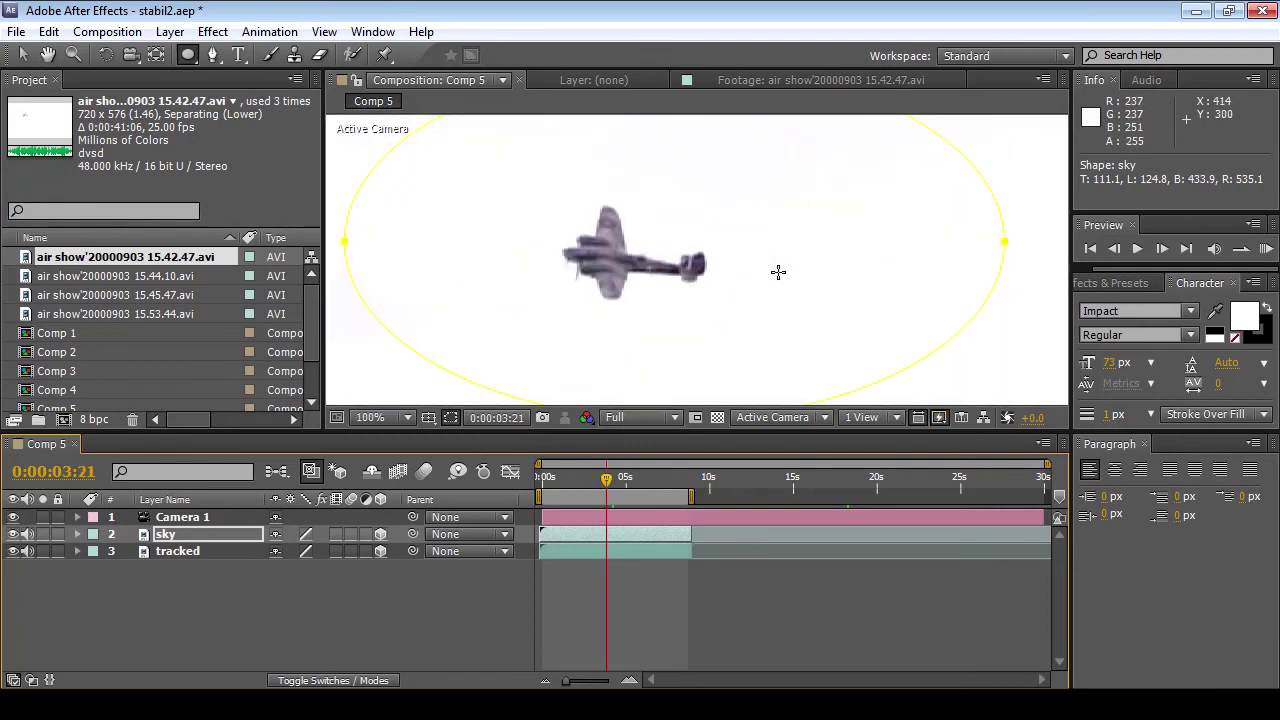
pyautogui.press(',')
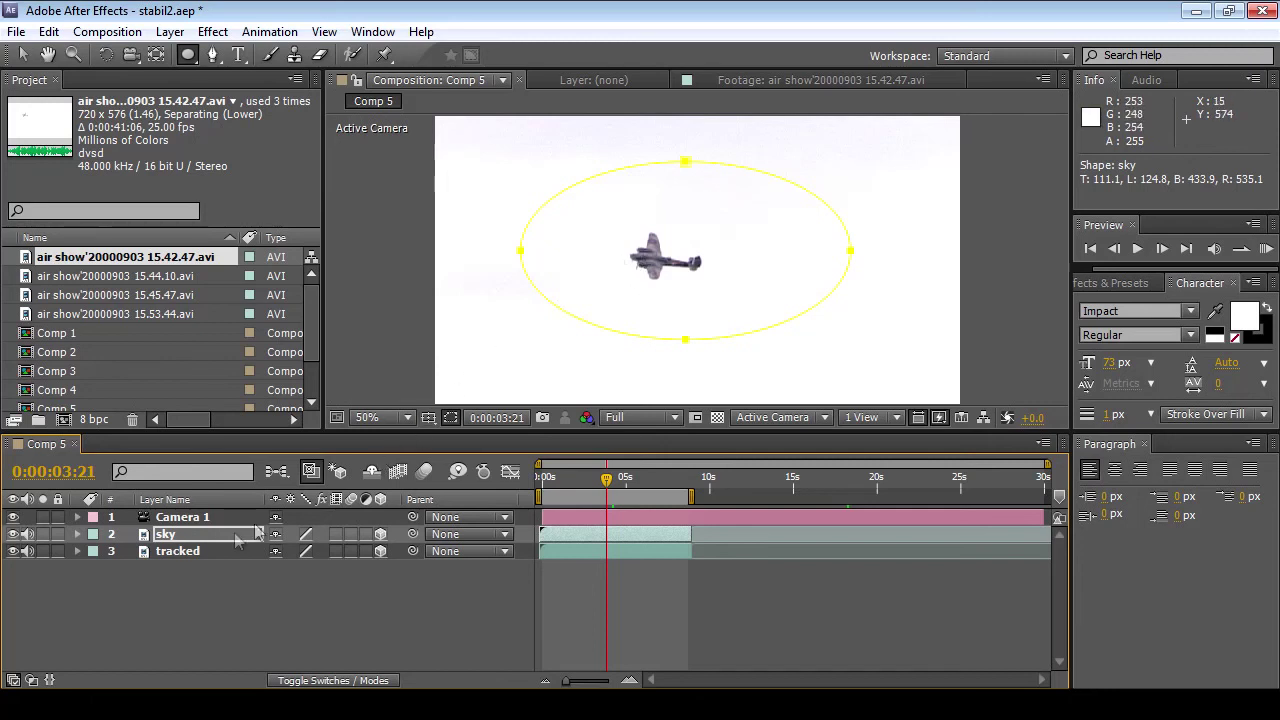
pyautogui.click(77, 534)
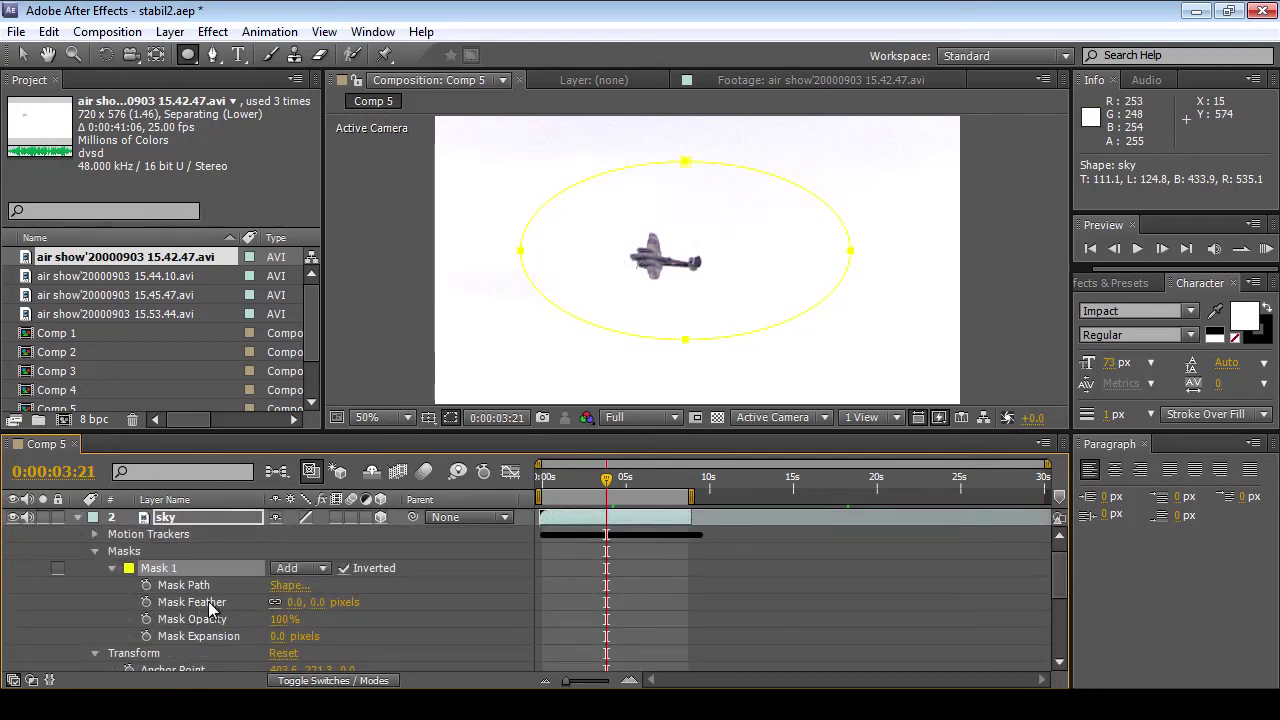
pyautogui.moveTo(316, 604); pyautogui.dragTo(354, 604)
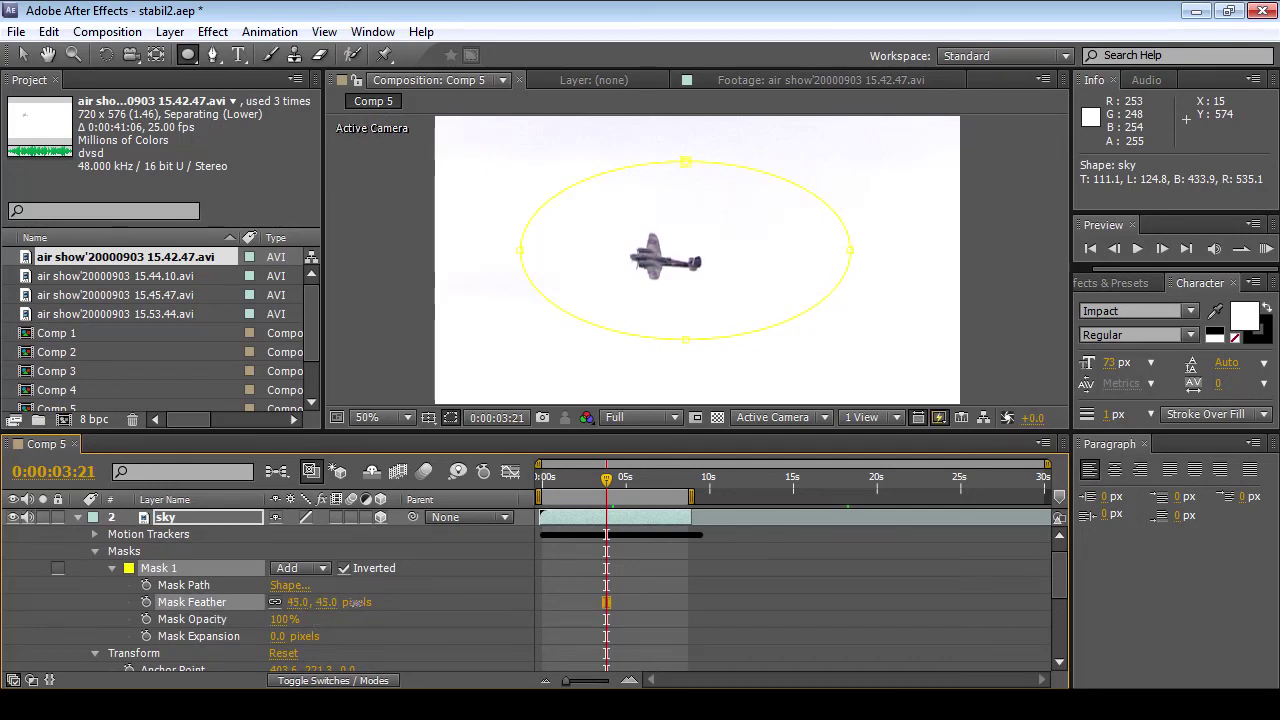
# Step: Step back frame by frame from 0:00:07:00 to 0:00:06:08 with the layers deselected, and examine the sky blend and frame edges
pyautogui.moveTo(613, 490); pyautogui.dragTo(660, 484)
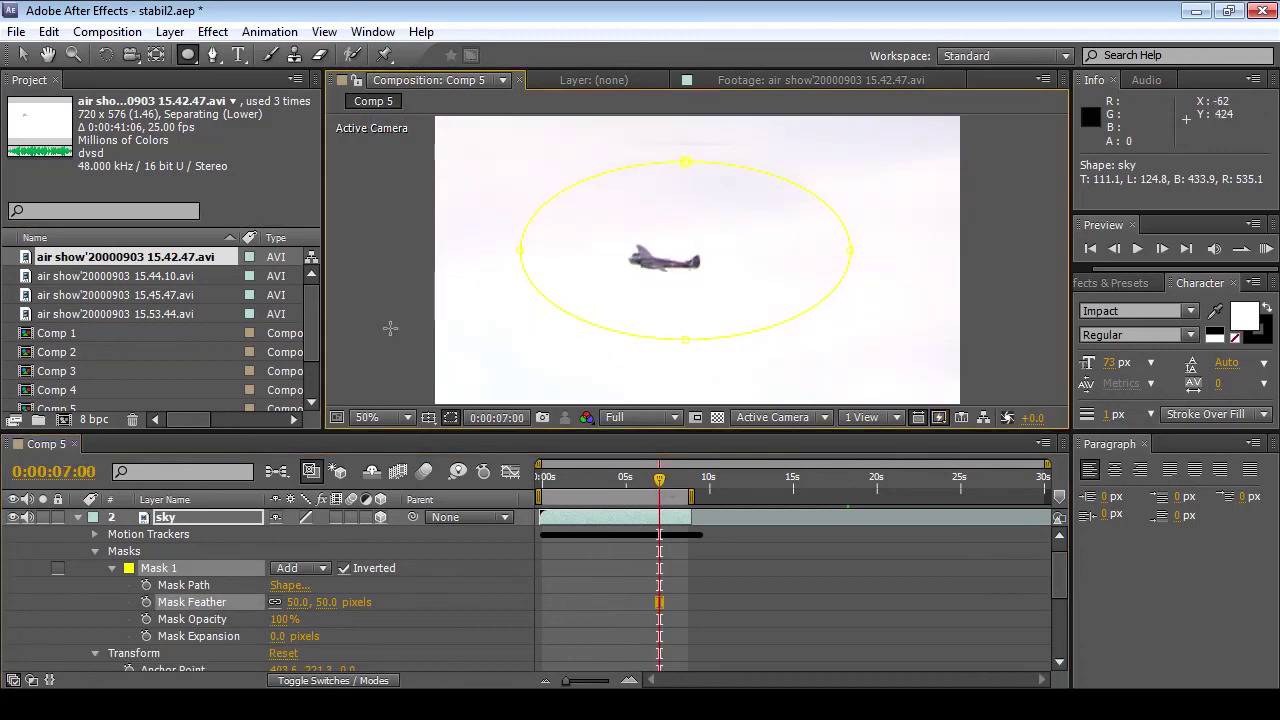
pyautogui.click(22, 56)
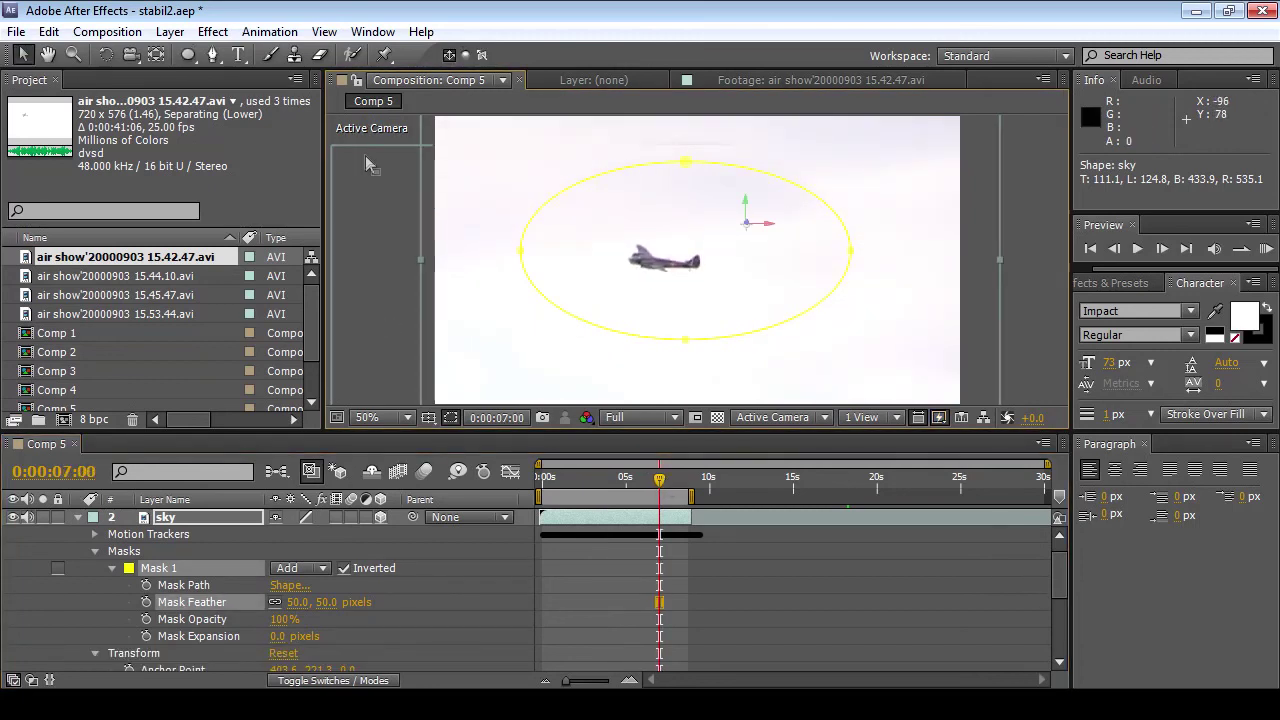
pyautogui.click(446, 551)
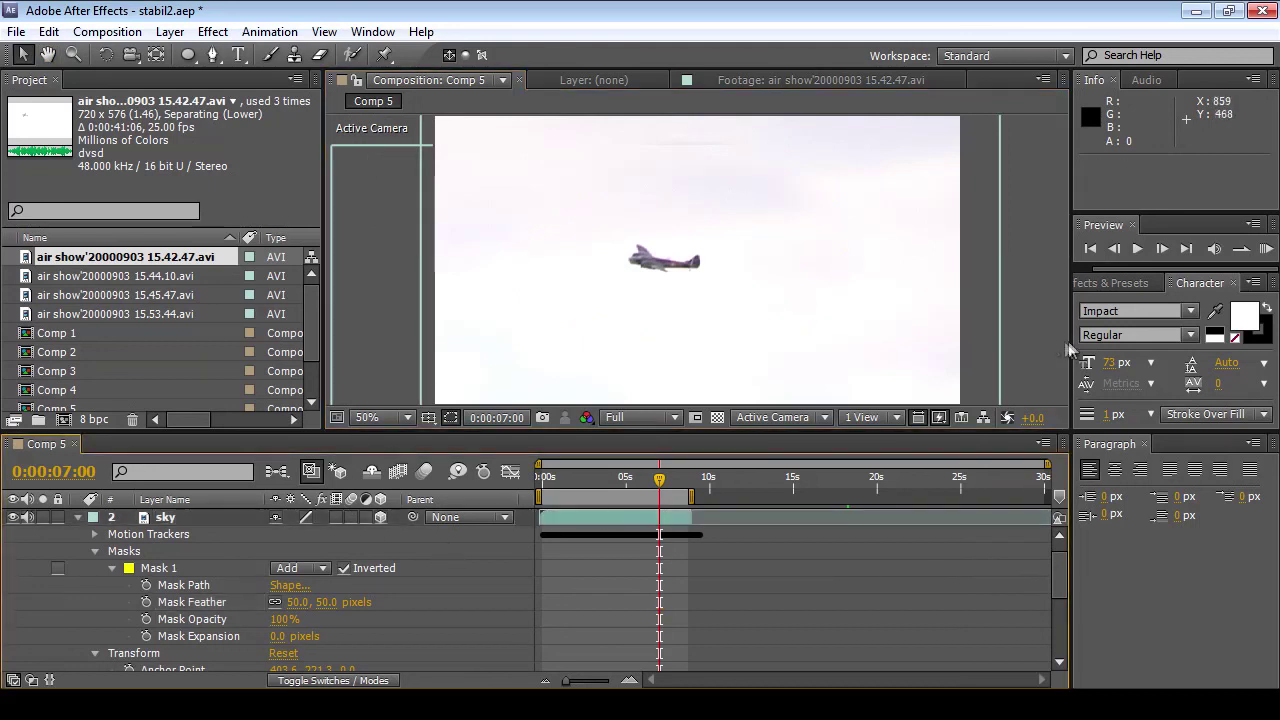
pyautogui.press('pageup')
pyautogui.press('pageup')
pyautogui.press('pageup')
pyautogui.press('pageup')
pyautogui.press('pageup')
pyautogui.press('pageup')
pyautogui.press('pageup')
pyautogui.press('pageup')
pyautogui.press('pageup')
pyautogui.press('pageup')
pyautogui.press('pageup')
pyautogui.press('pageup')
pyautogui.press('pageup')
pyautogui.press('pageup')
pyautogui.press('pageup')
pyautogui.press('pageup')
pyautogui.press('pageup')
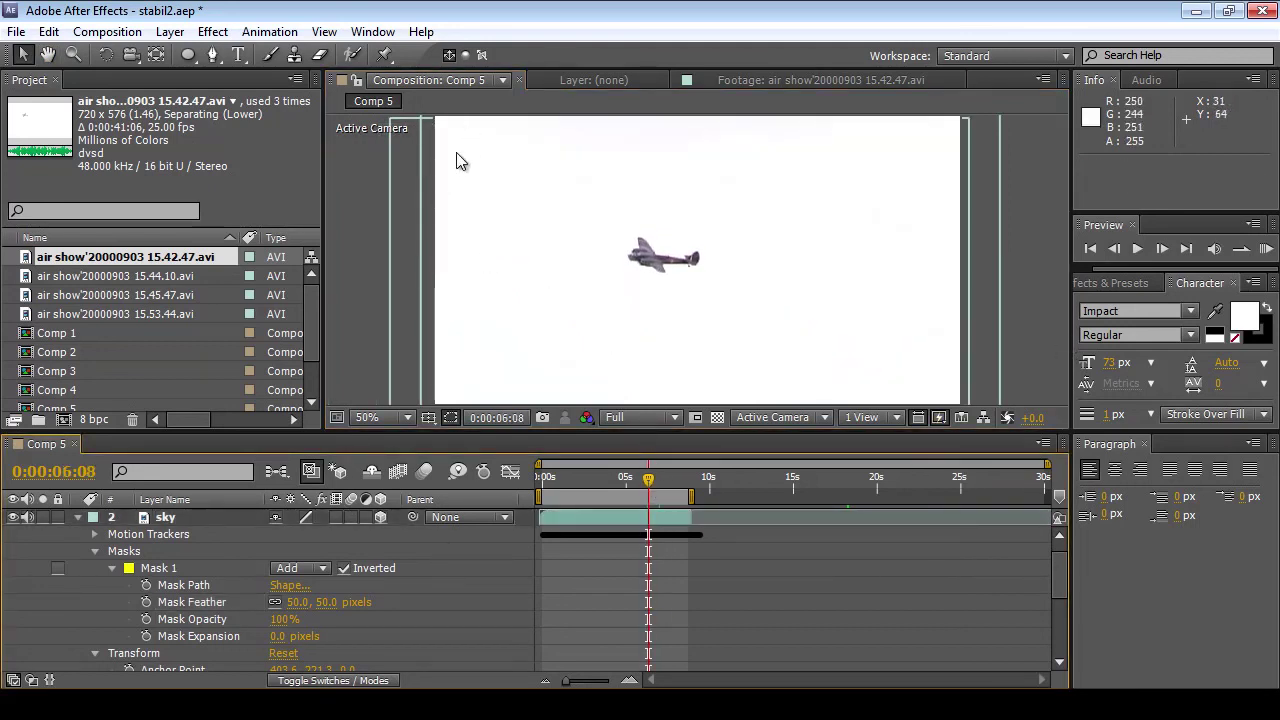